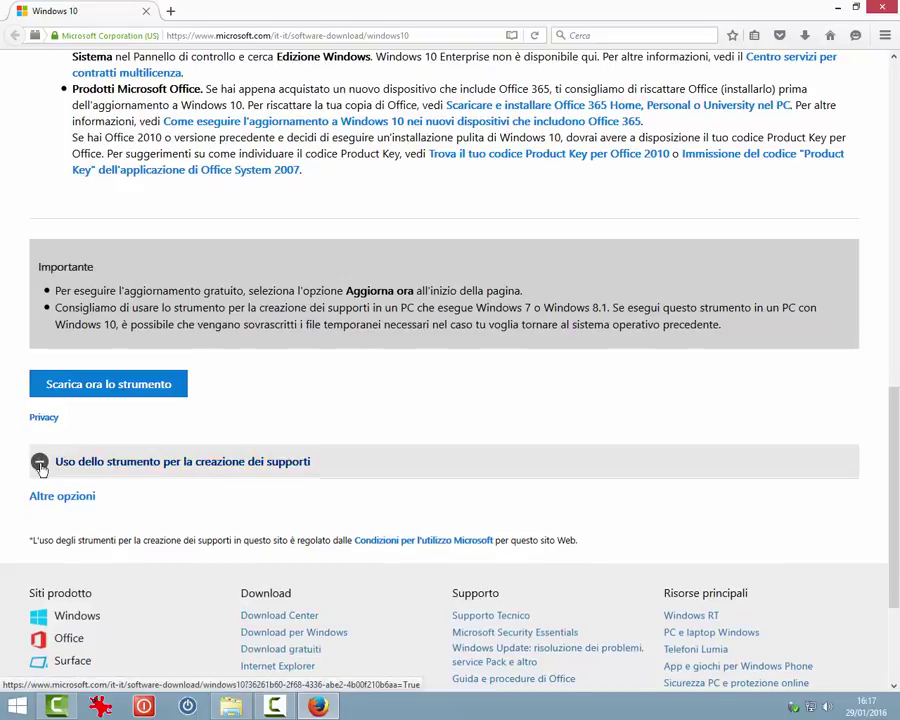
Expand the media creation tool usage section and read its instructions for upgrading to Windows 10 with the tool
left_click(42, 465)
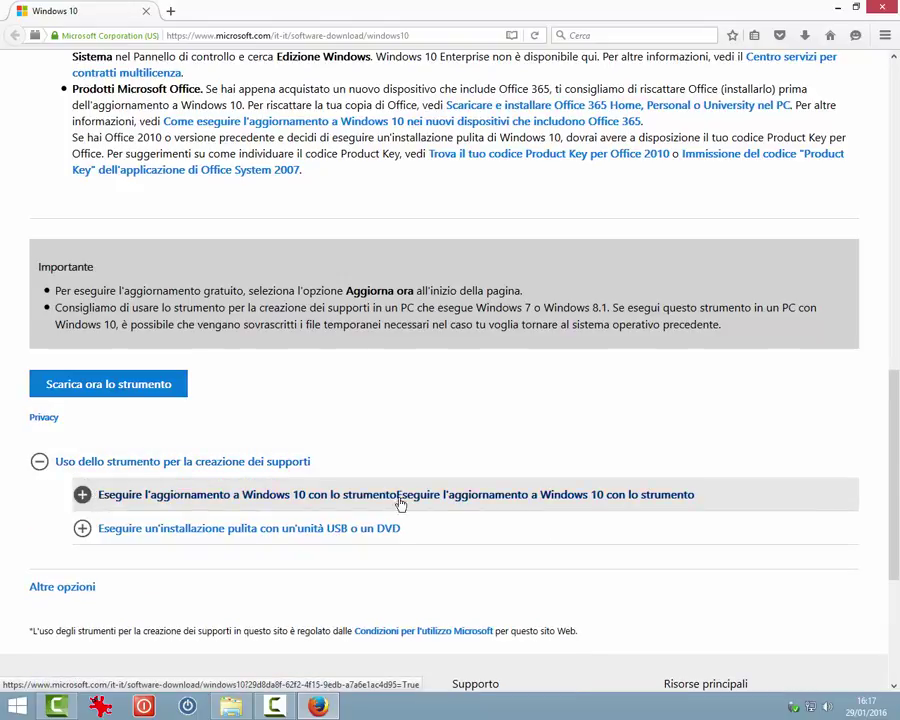
left_click(82, 496)
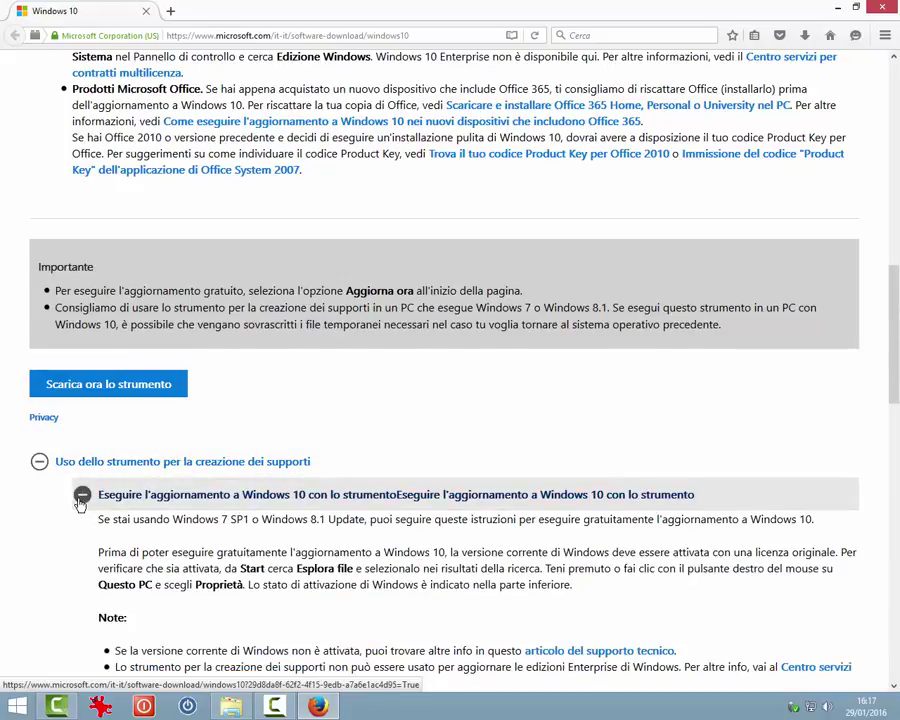
scroll(80, 505, "down", 5)
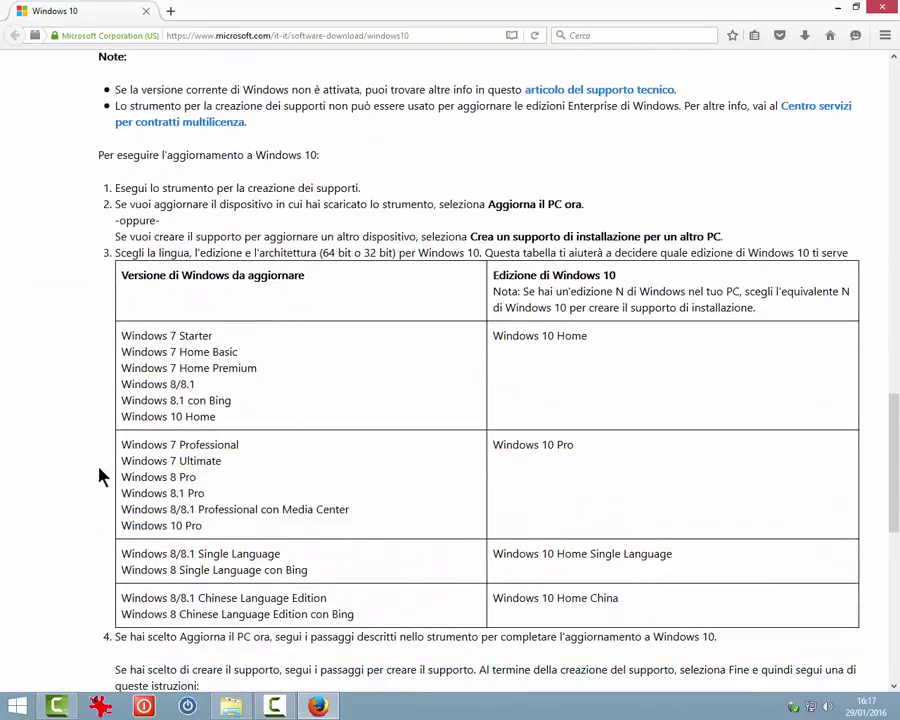
left_click_drag(99, 154, 320, 157)
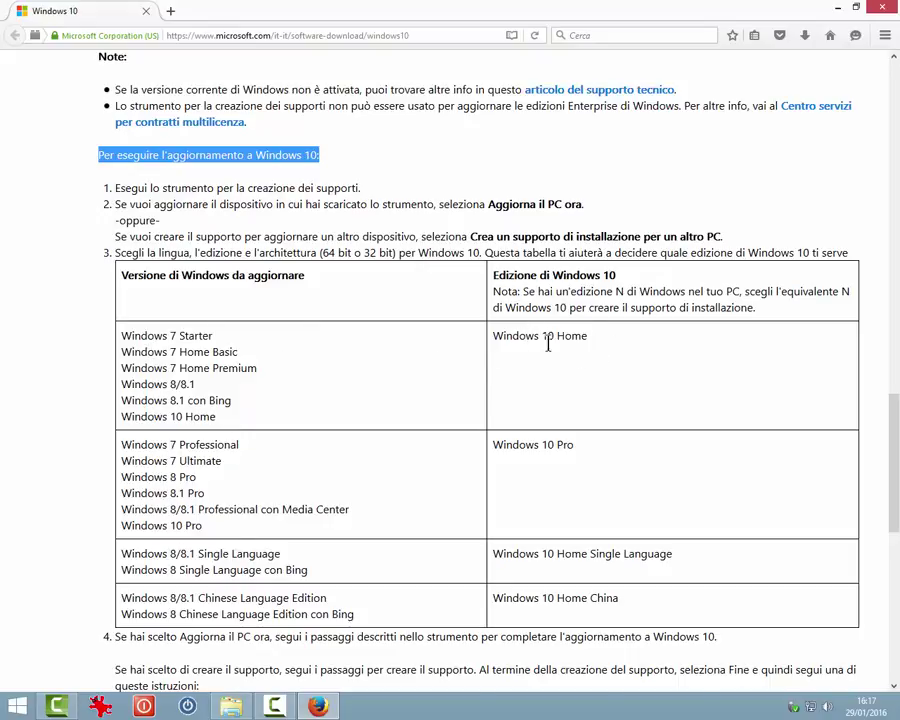
scroll(548, 344, "down", 5)
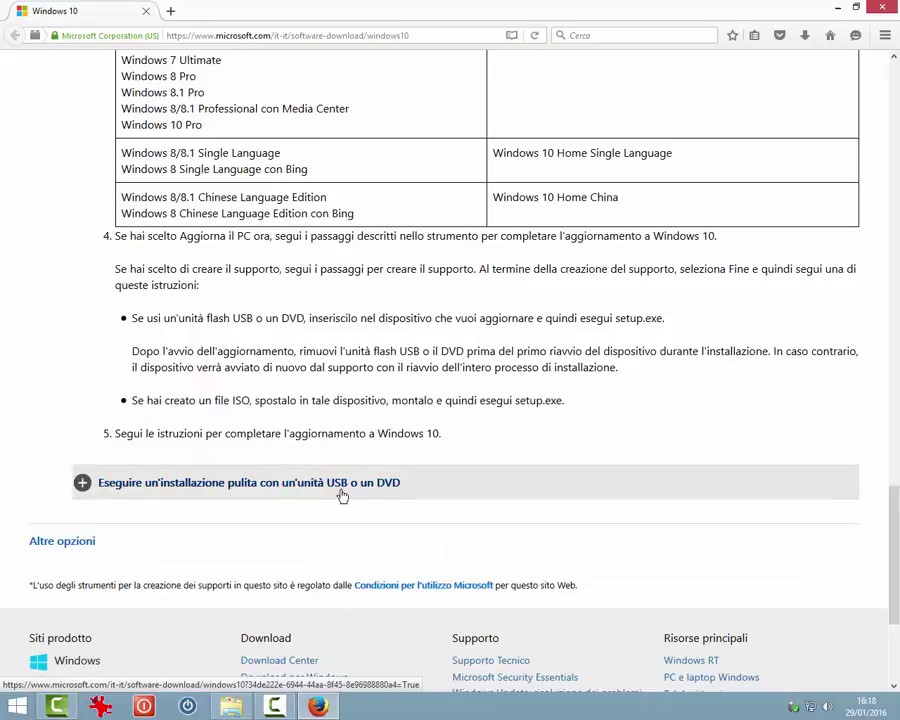
Expand and read the instructions for a clean installation using a USB drive or DVD
left_click(83, 483)
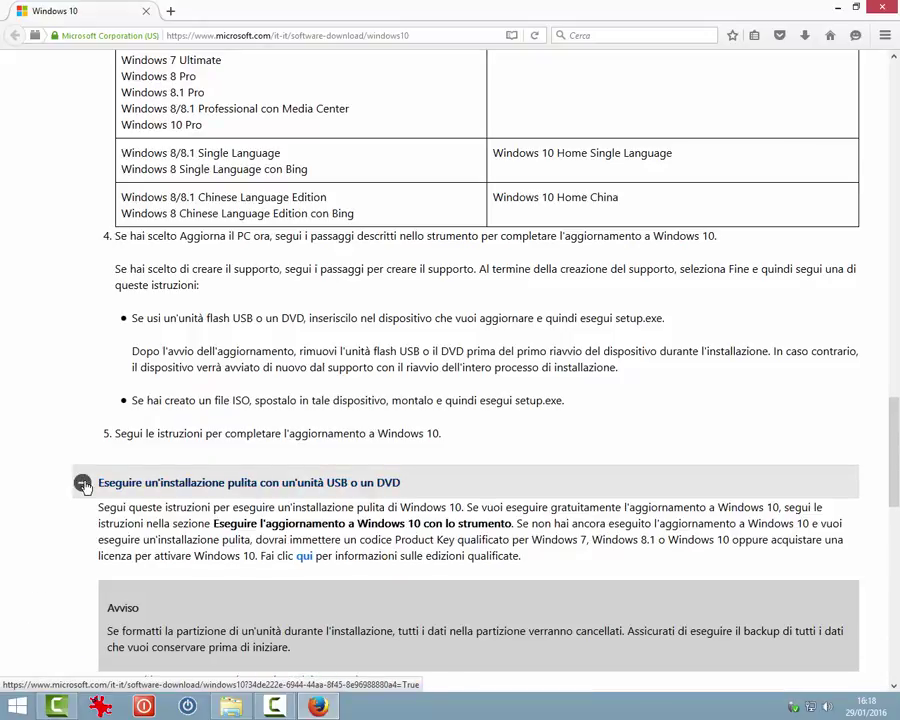
scroll(84, 486, "down", 5)
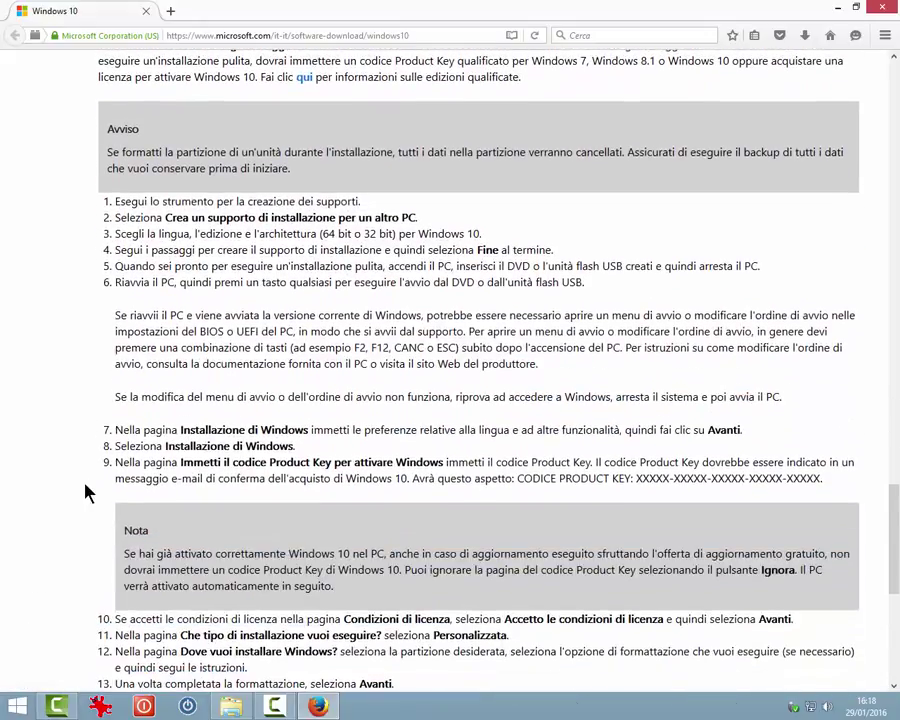
scroll(85, 492, "up", 1)
scroll(85, 492, "up", 1)
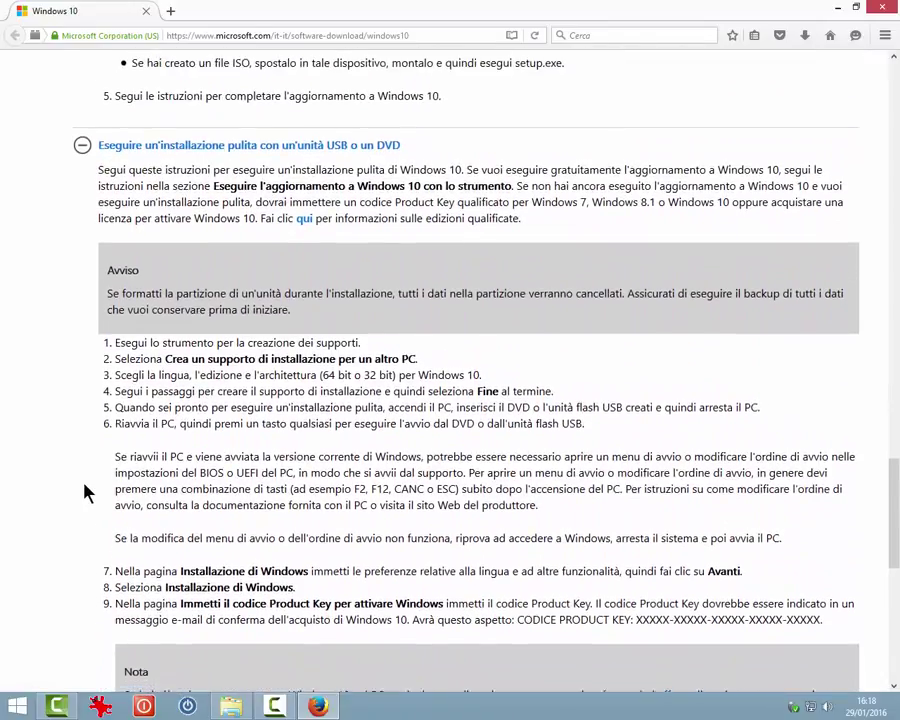
scroll(85, 492, "down", 1)
scroll(84, 492, "up", 3)
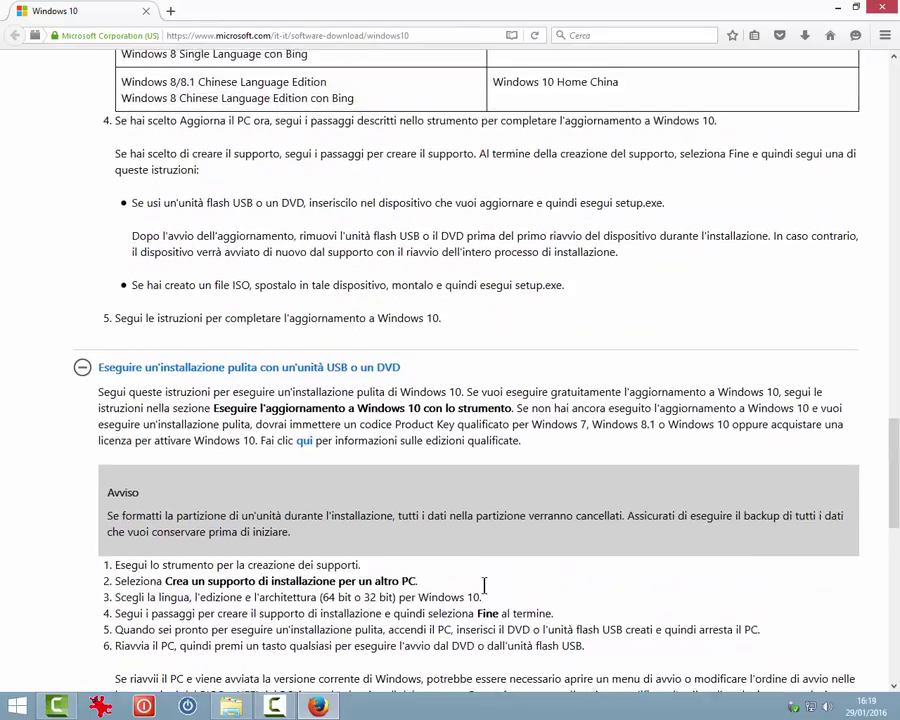
Download the media creation tool from the page and save MediaCreationTool.exe
scroll(482, 584, "up", 4)
scroll(486, 592, "up", 9)
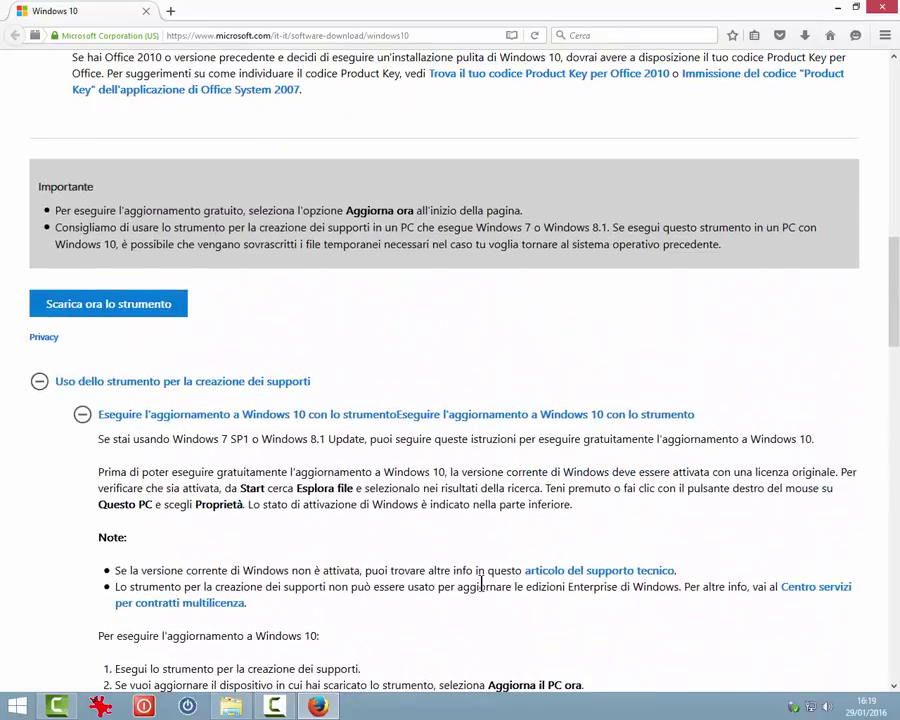
left_click(105, 305)
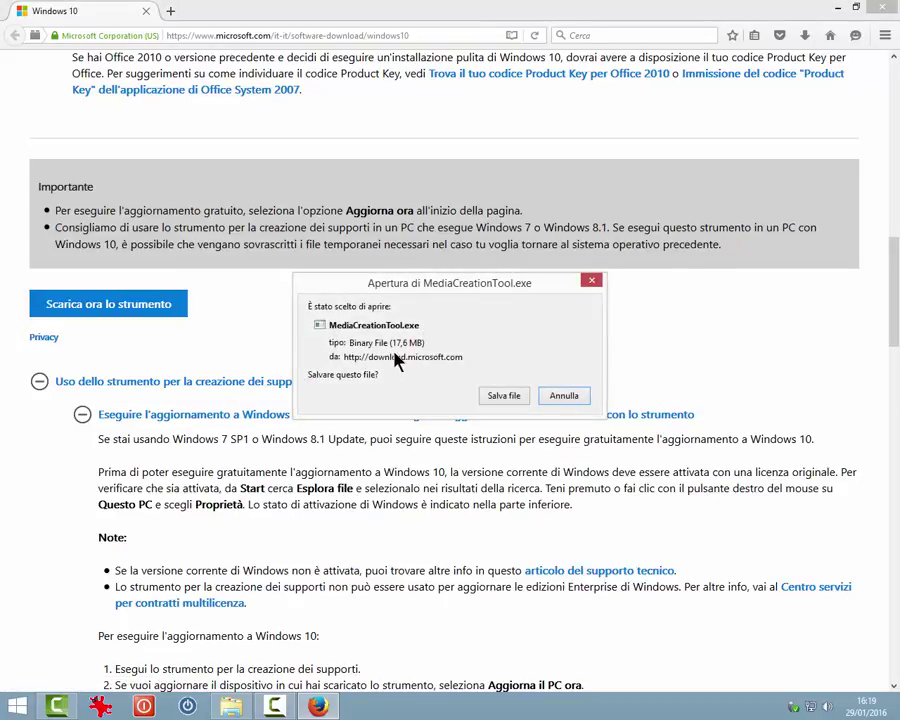
left_click(504, 400)
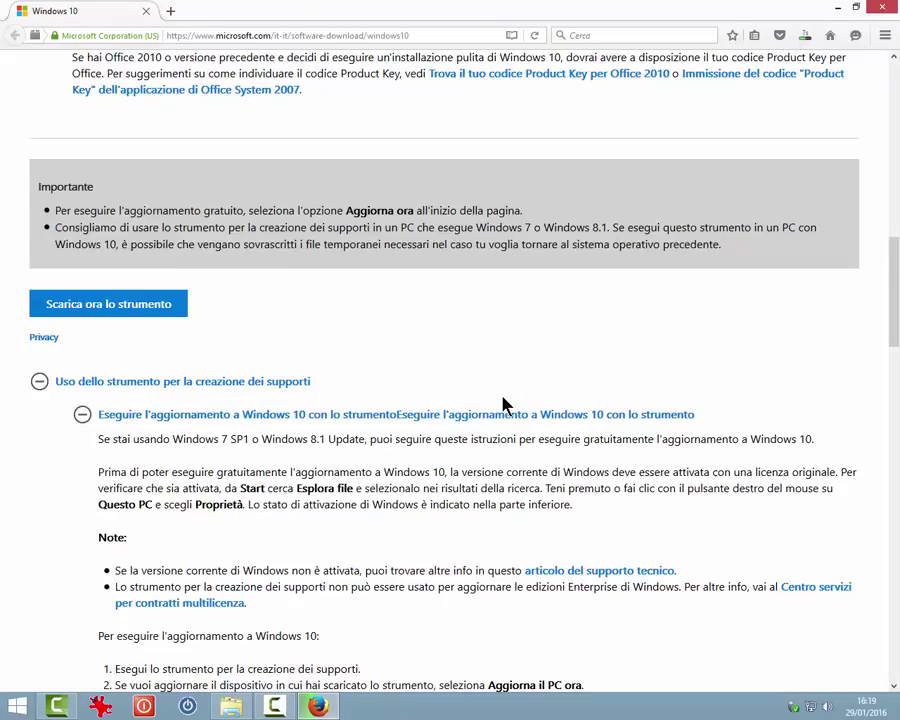
Run MediaCreationTool.exe from the full downloads list, allow it to open, and clear the browser windows from view
left_click(805, 37)
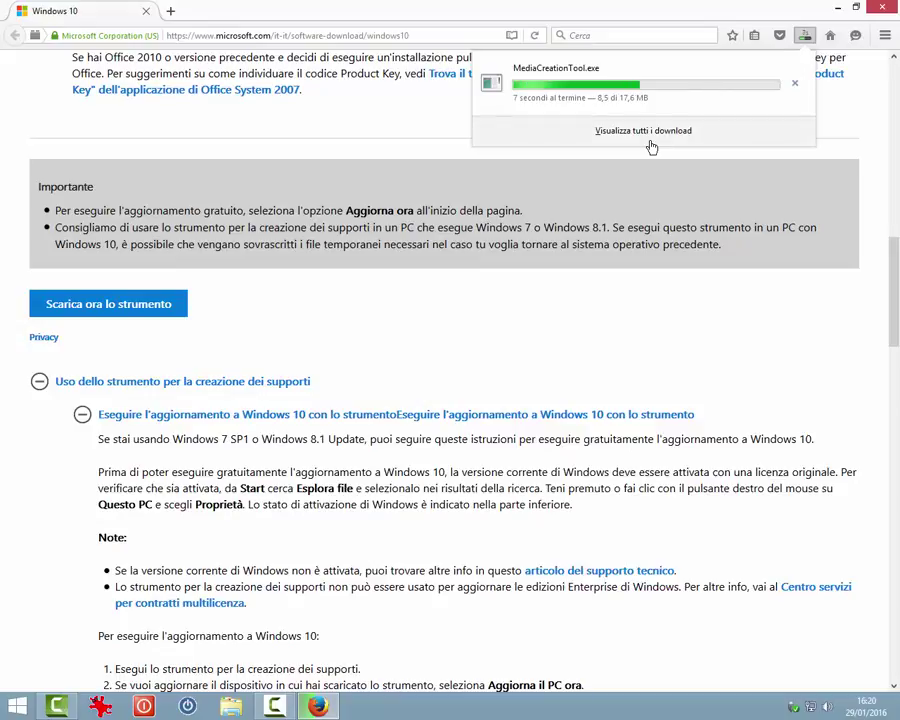
left_click(645, 132)
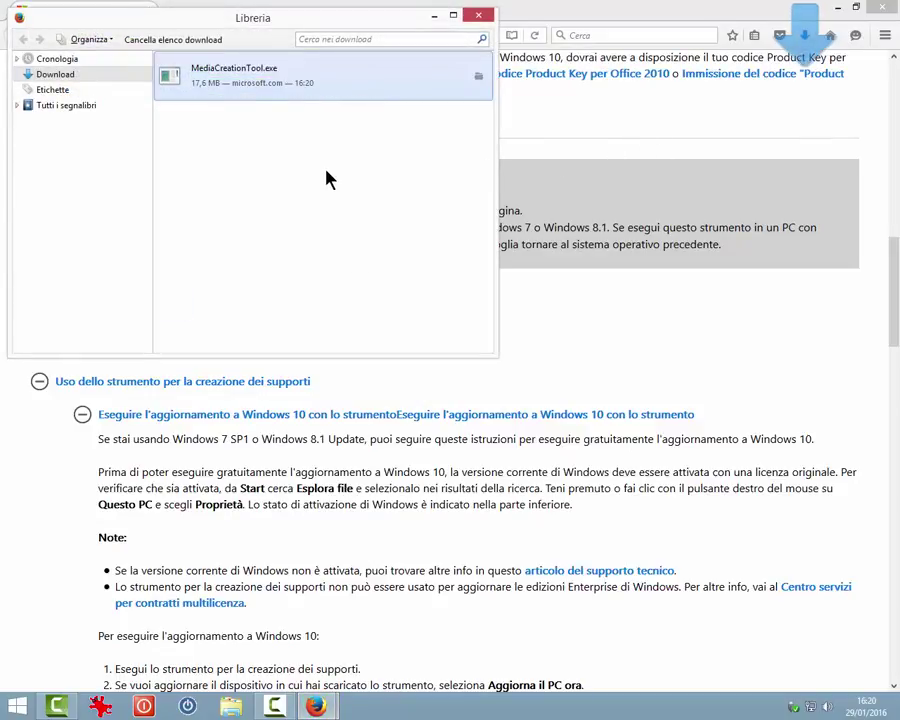
double_click(244, 80)
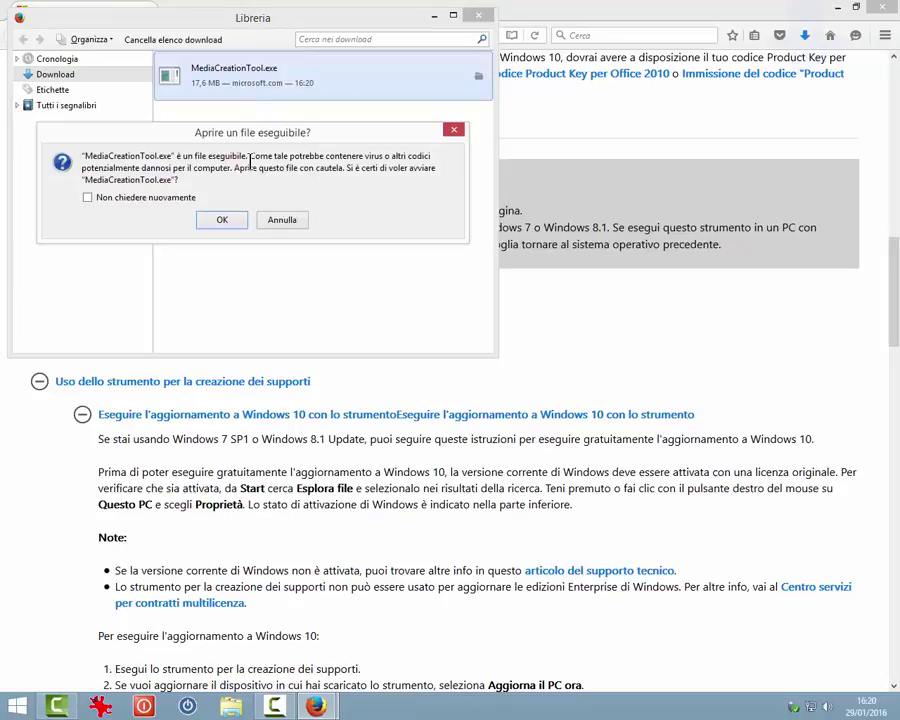
left_click(222, 221)
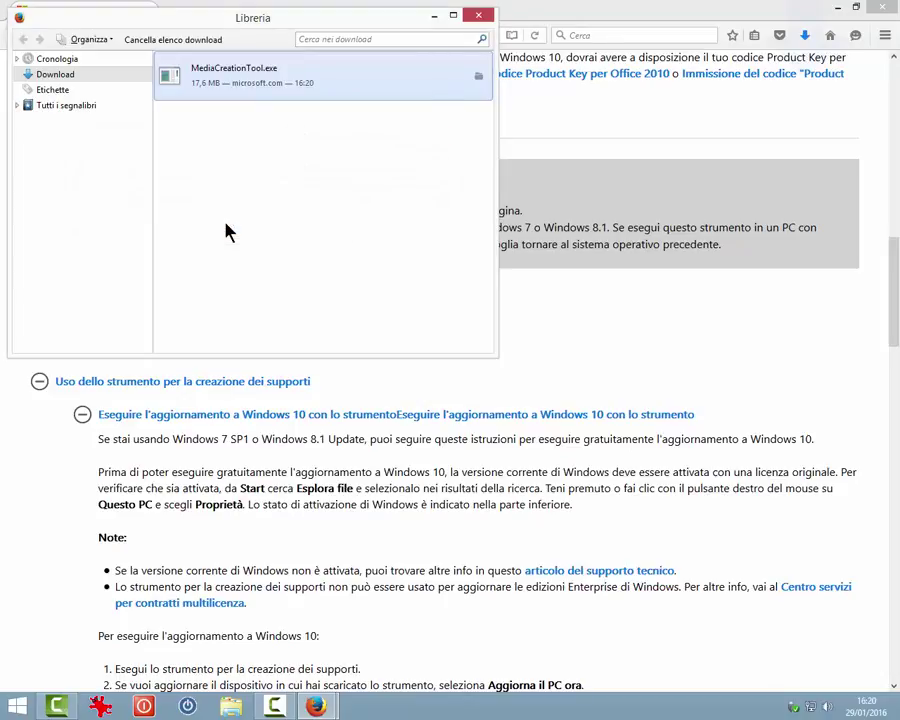
left_click(481, 18)
left_click(837, 8)
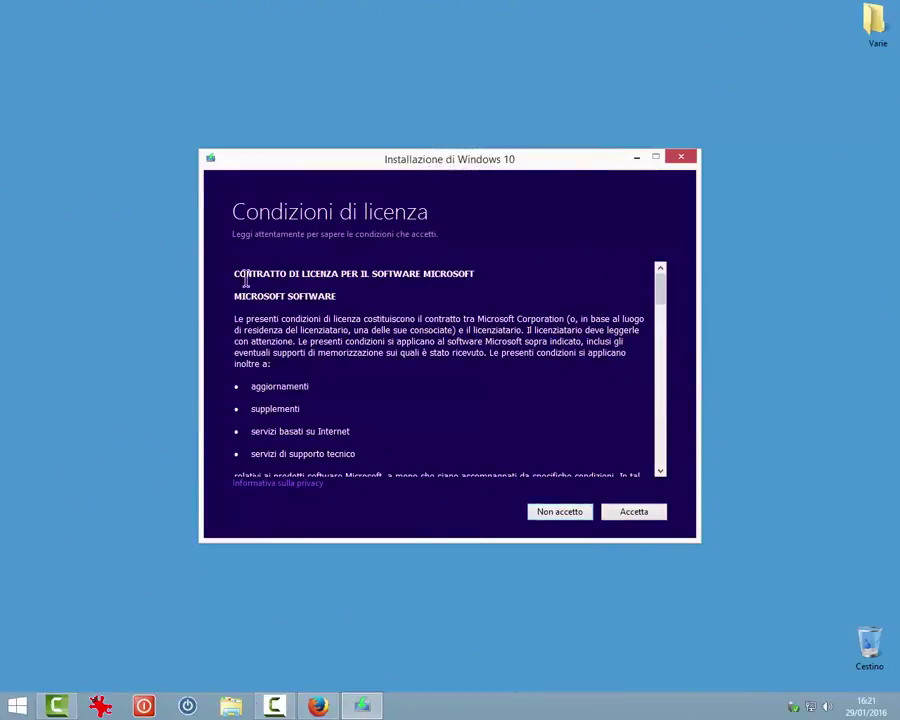
Accept the licence terms and choose to create installation media for another PC
left_click_drag(661, 311, 659, 528)
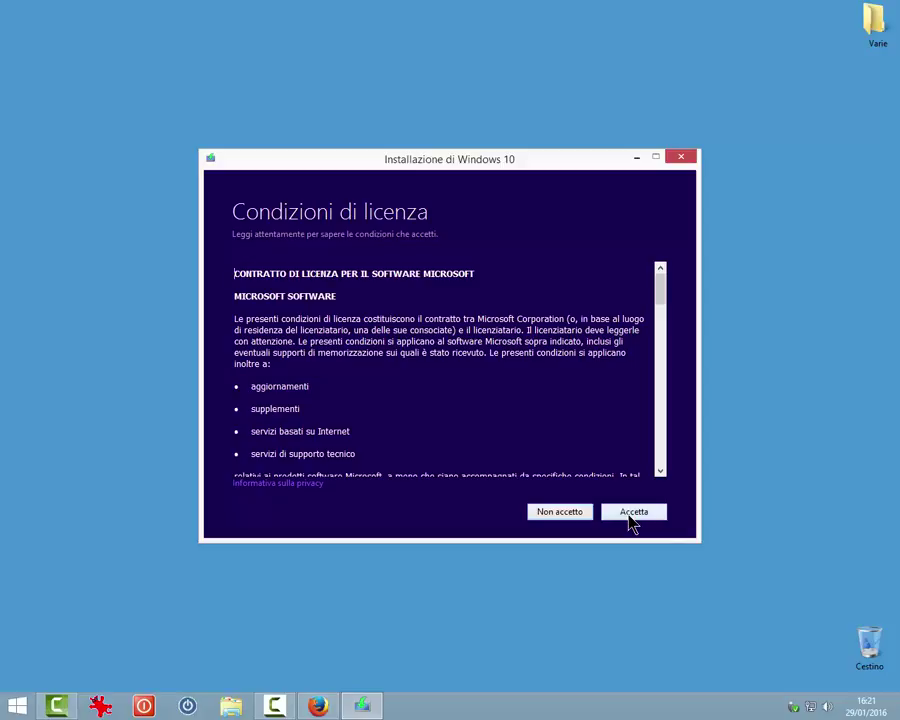
left_click(629, 517)
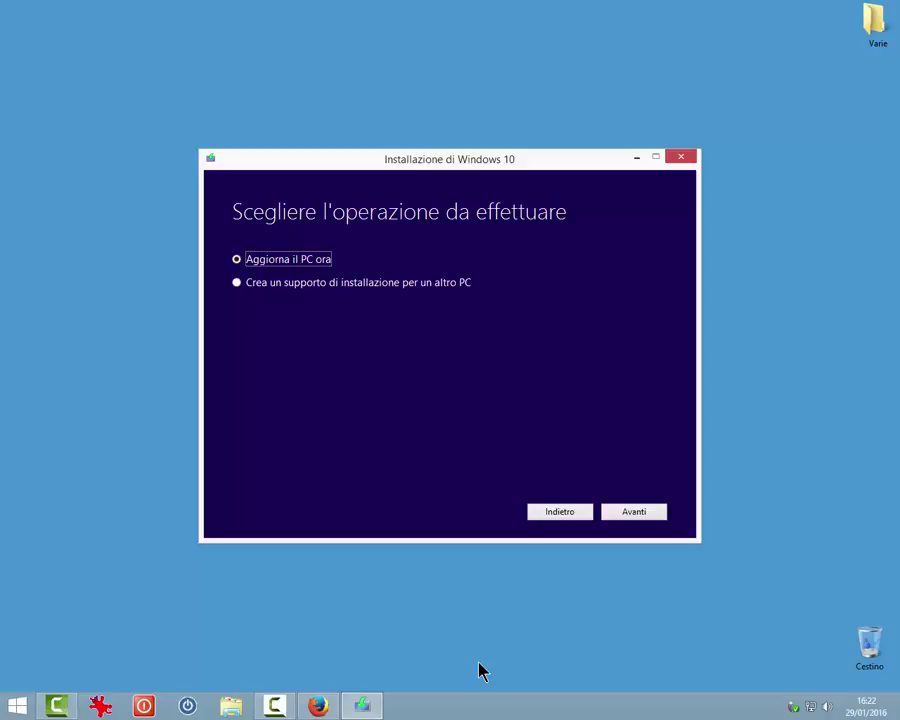
left_click(238, 288)
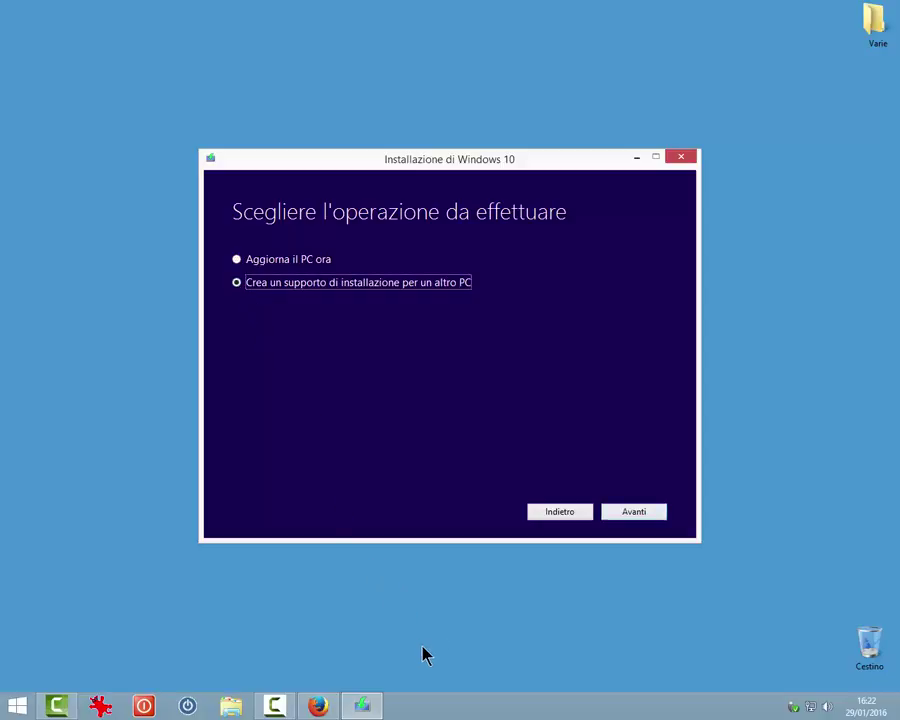
left_click(628, 513)
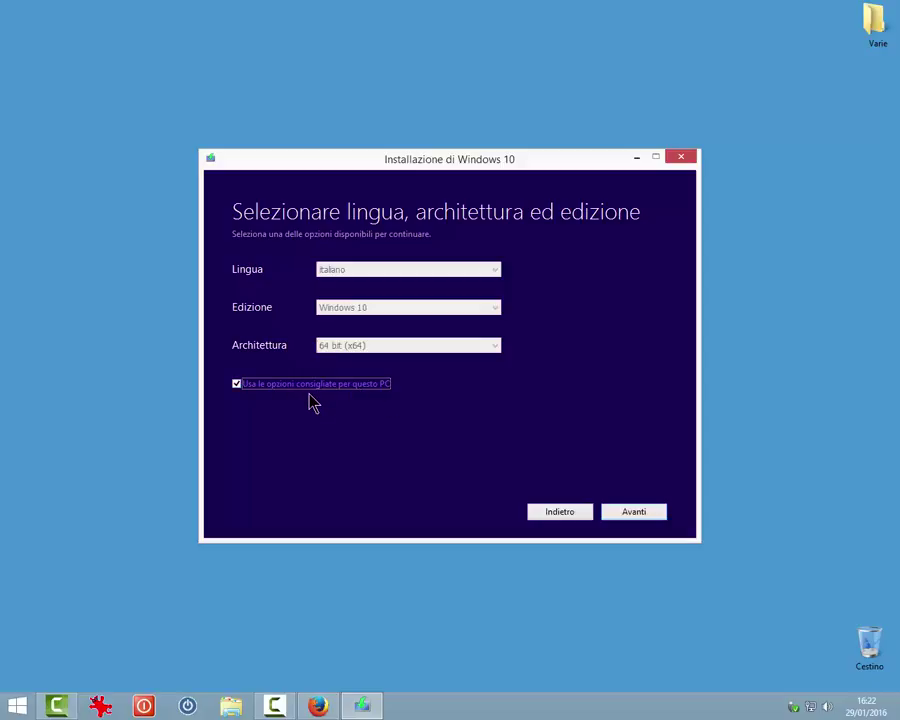
Turn off the recommended options for this PC, review the language and edition choices, and accept italiano and Windows 10
left_click(237, 385)
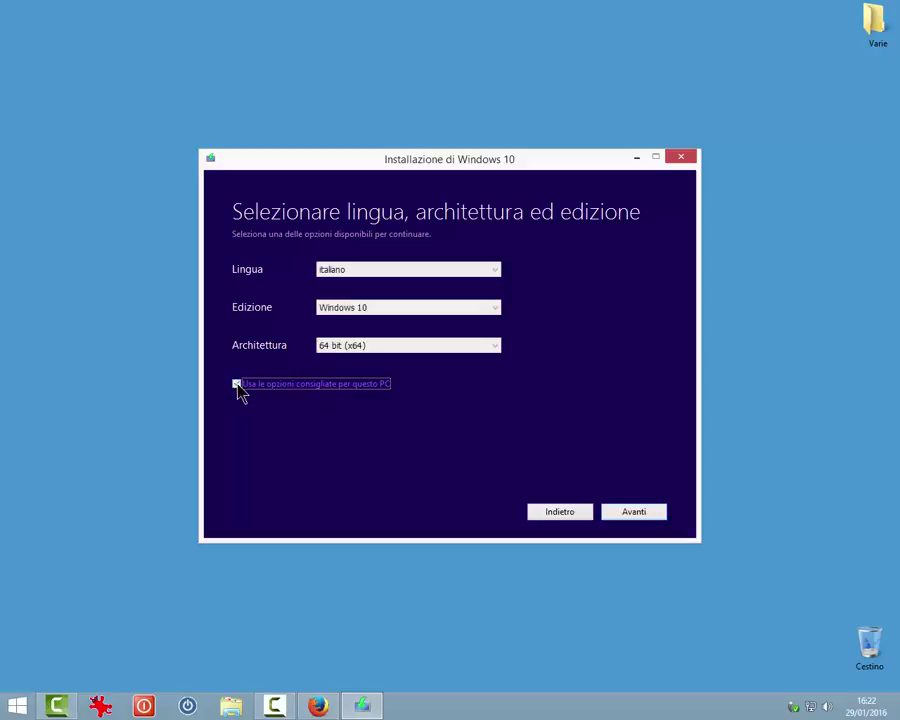
left_click(495, 272)
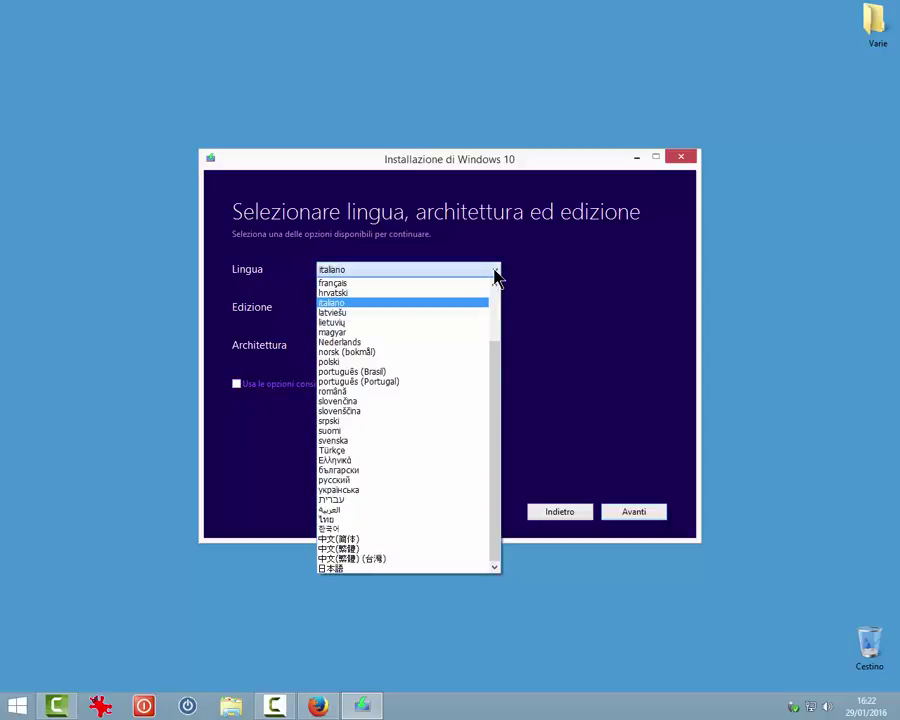
left_click(495, 273)
left_click(496, 311)
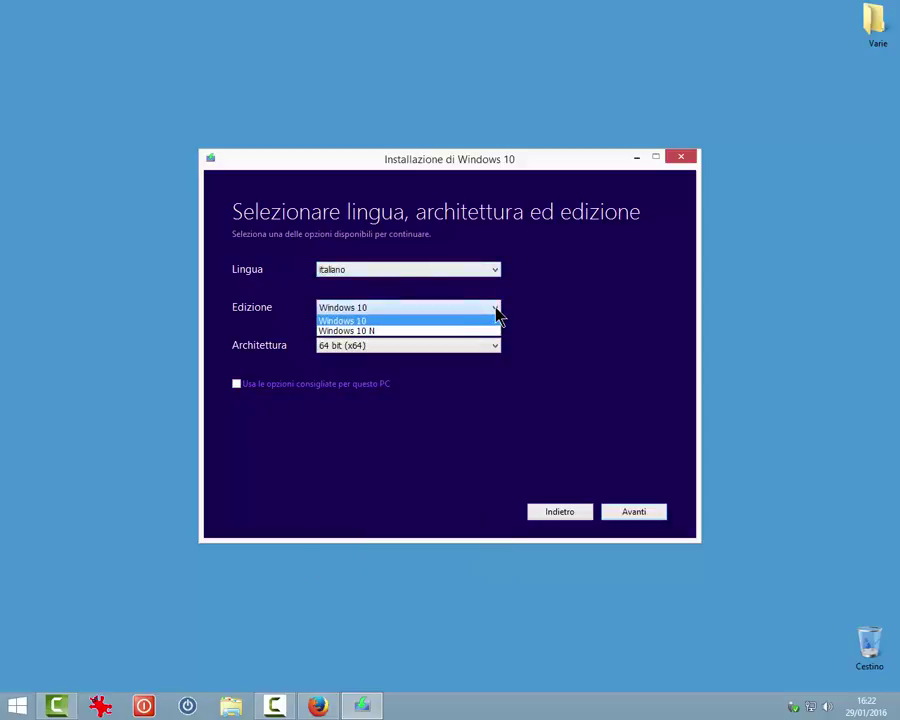
left_click(497, 315)
left_click(626, 525)
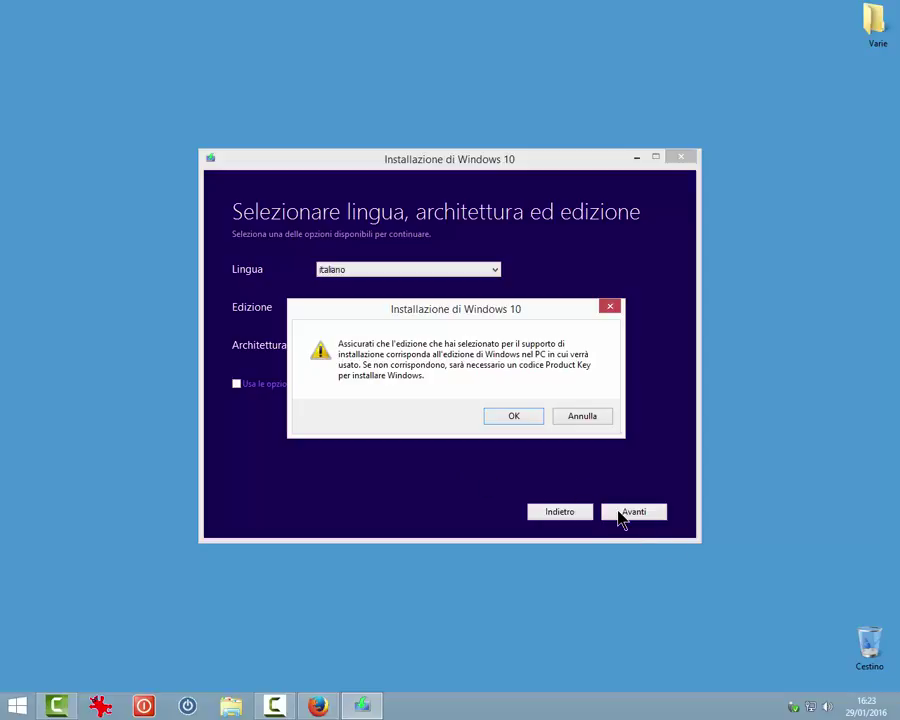
key("Return")
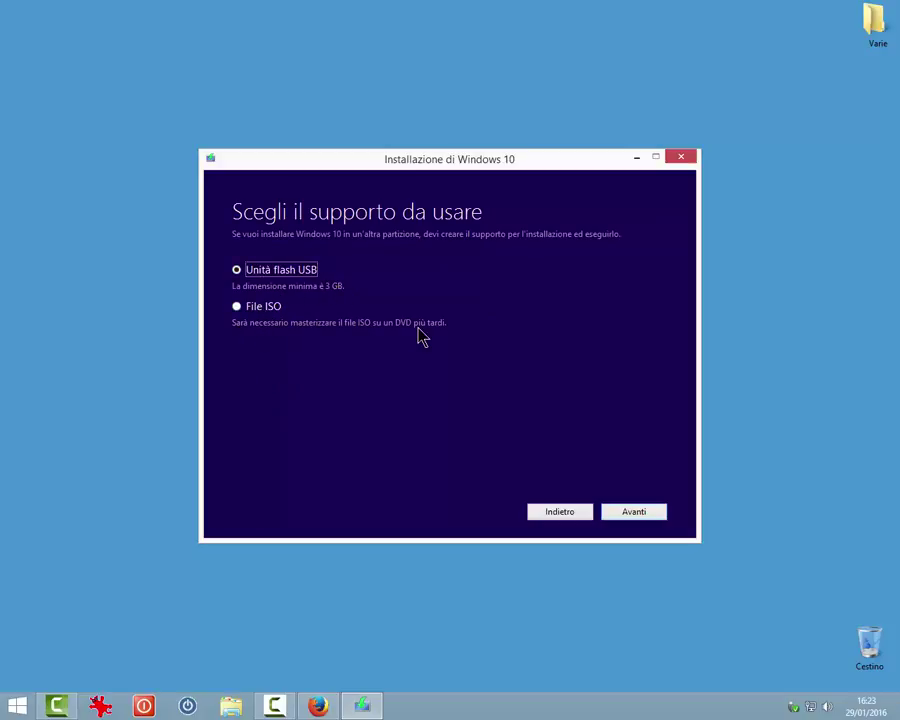
Choose an ISO file as the media and save it to the Desktop as Windows 10
left_click(290, 307)
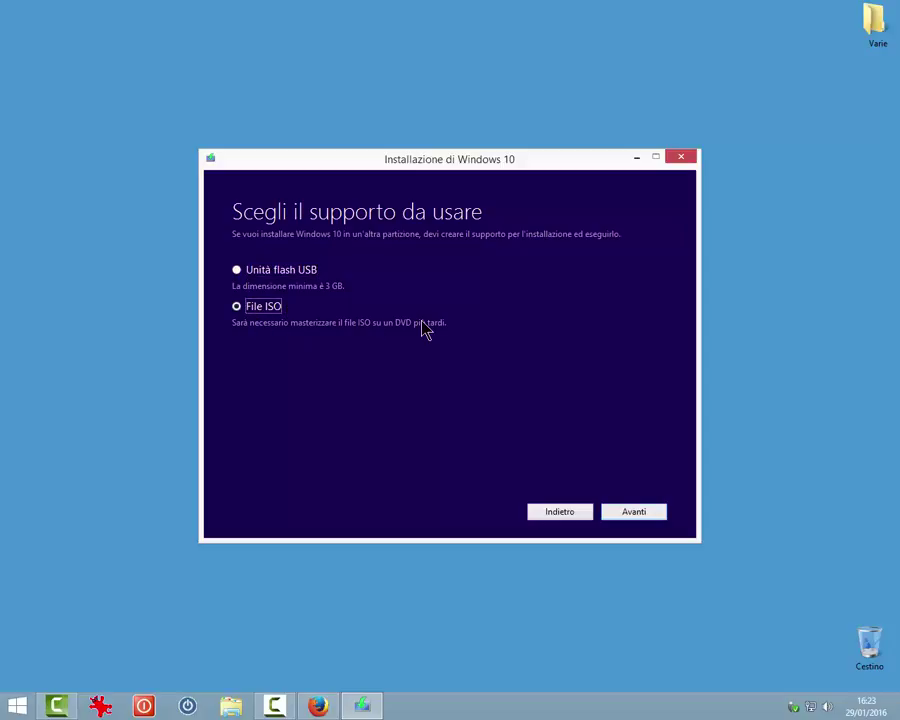
left_click(634, 518)
left_click(271, 269)
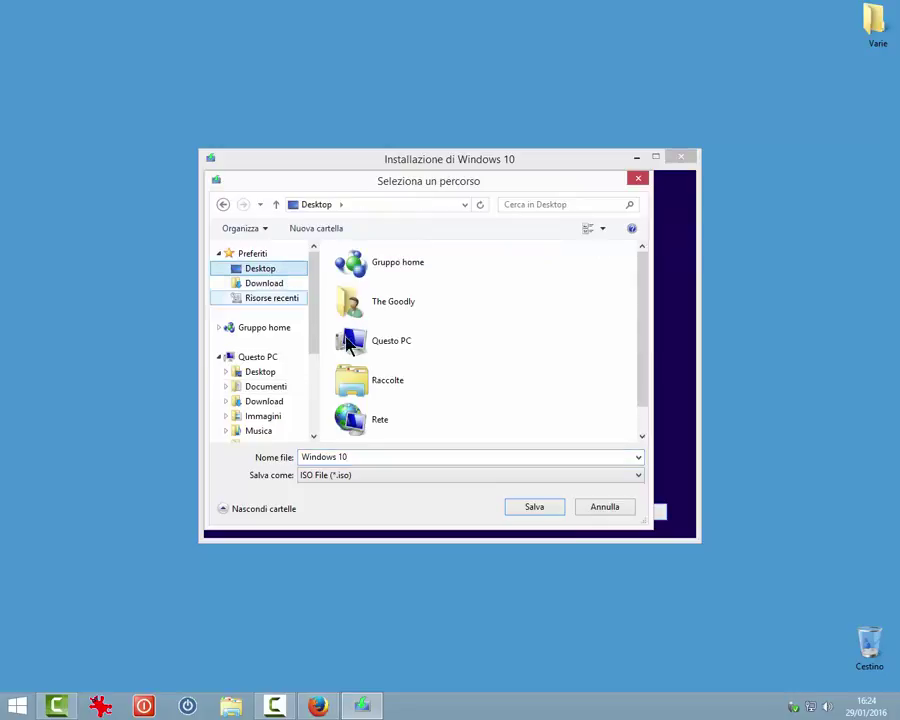
left_click(534, 507)
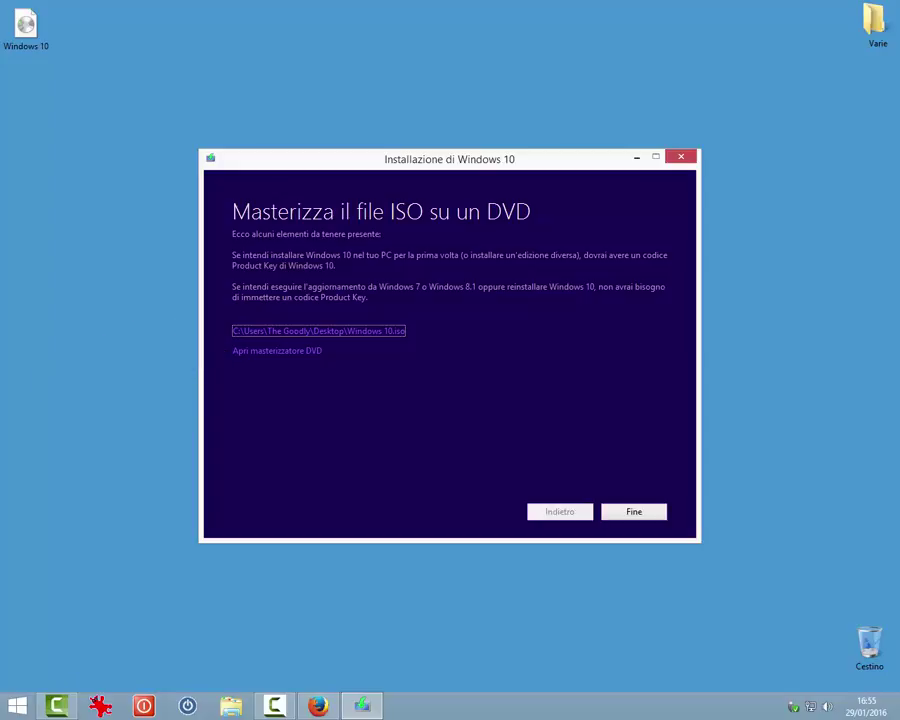
Open the folder containing the created ISO, inspect the Windows 10 disk image in a maximized window, and close the folder
left_click(321, 332)
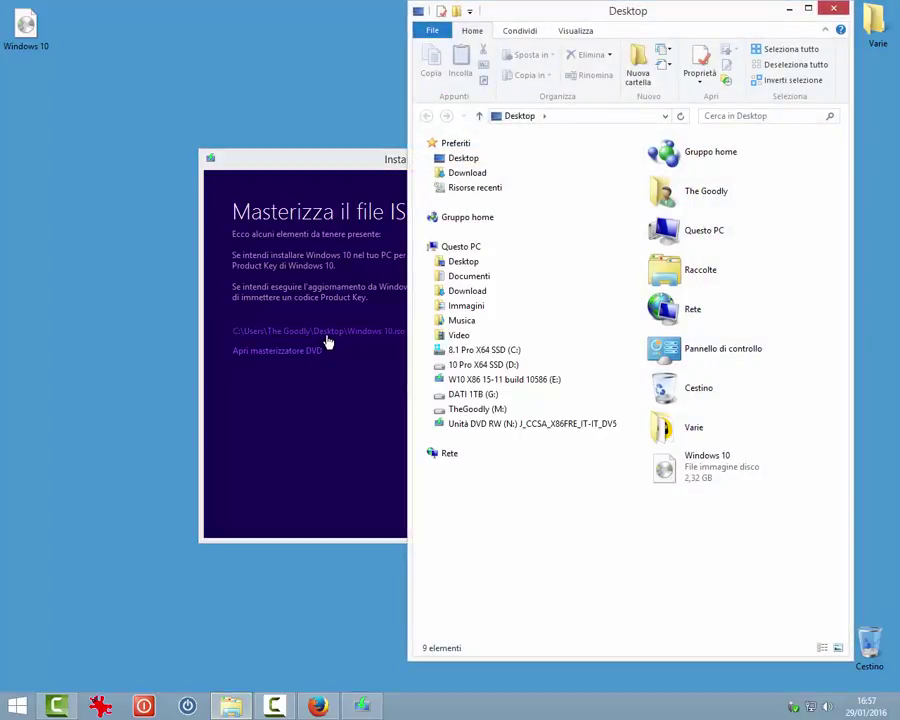
left_click(695, 483)
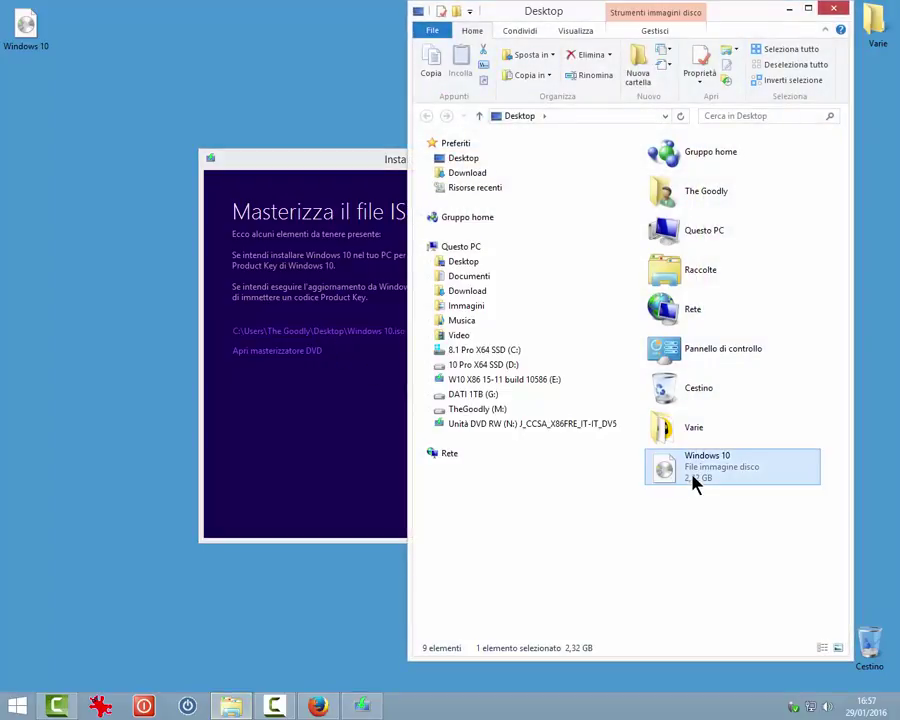
left_click(808, 8)
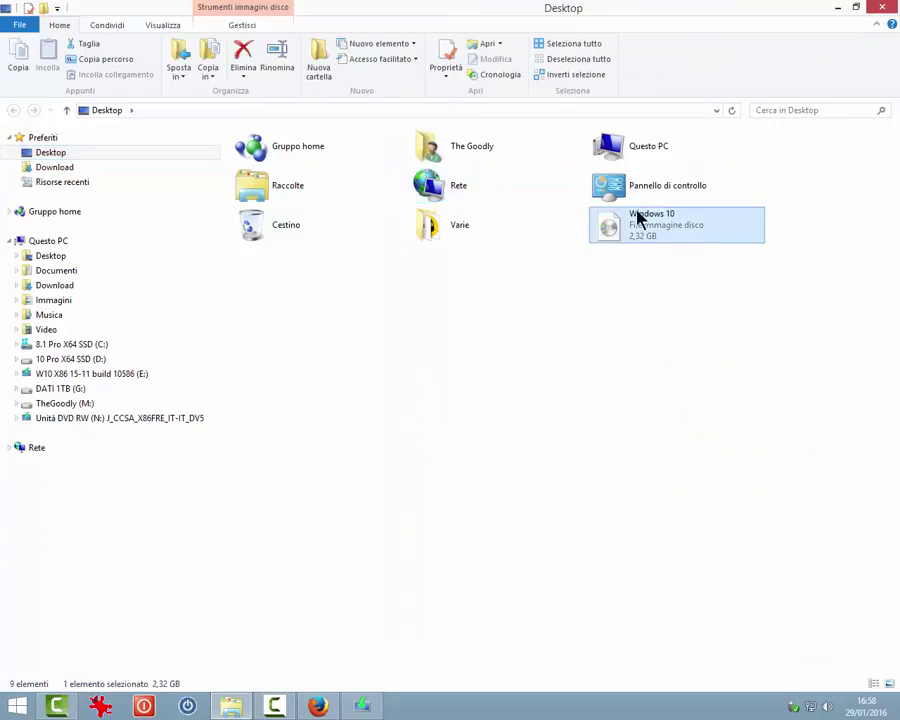
left_click(882, 8)
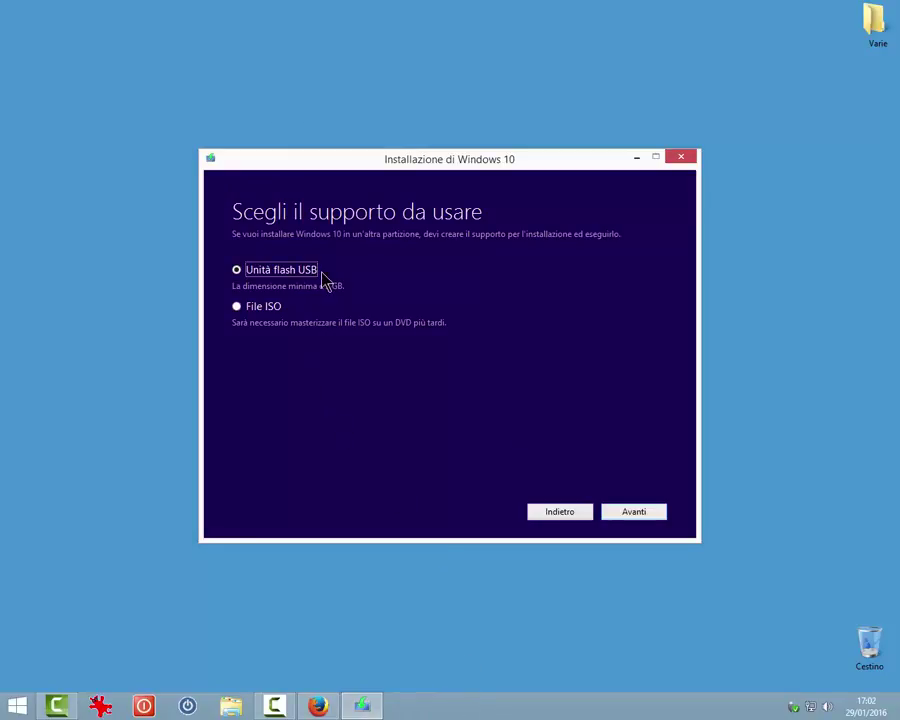
Create the installation media on a USB flash drive, using removable drive E: (USB)
left_click(622, 518)
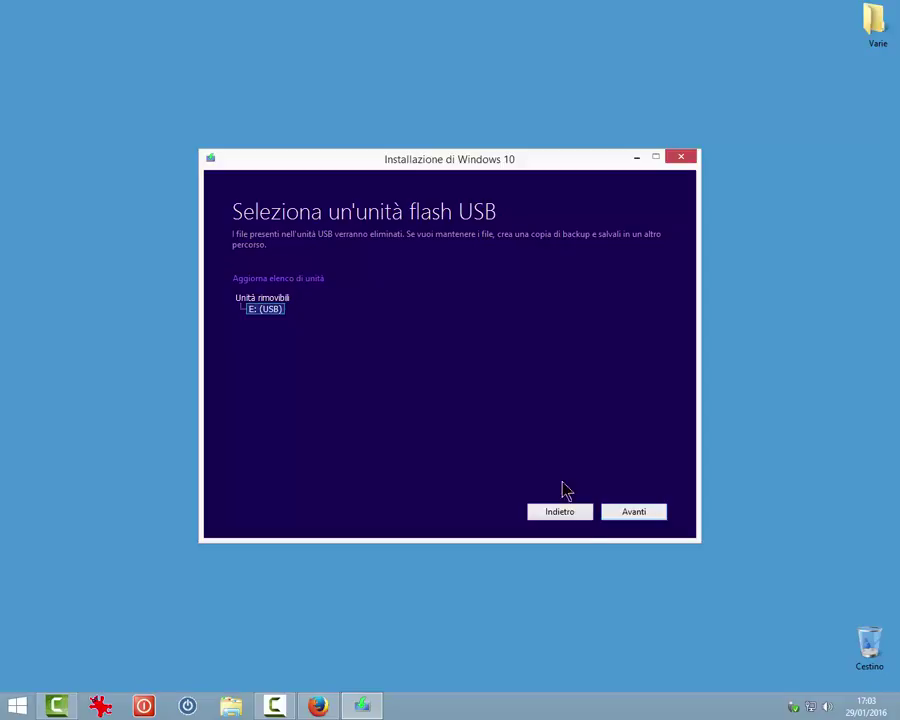
left_click(636, 514)
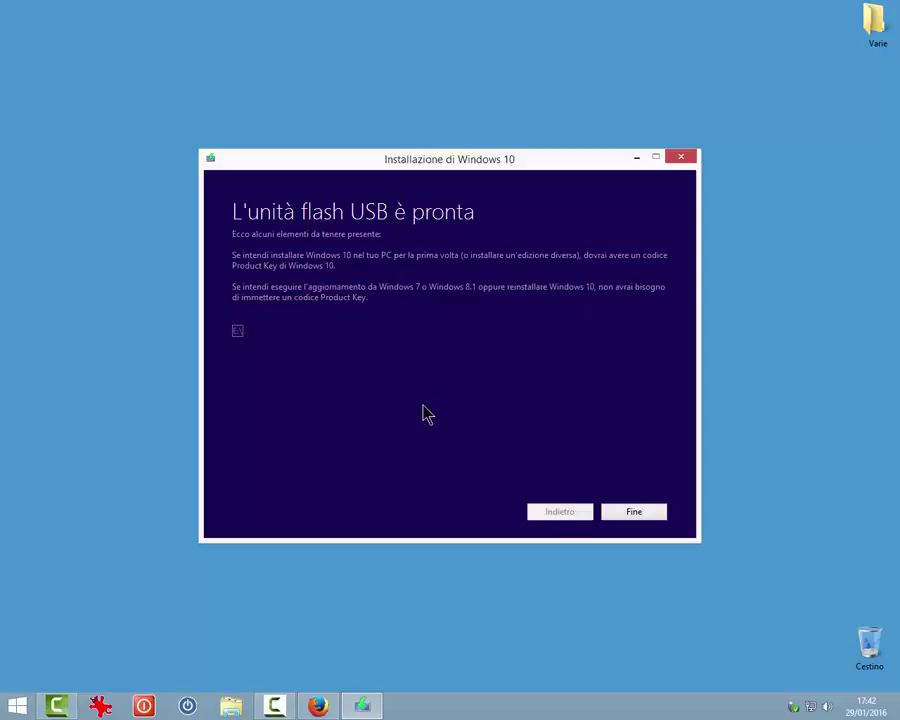
Open USB drive E:, inspect its installation files in a maximized window, close it, and finish the Windows 10 setup tool
left_click(238, 334)
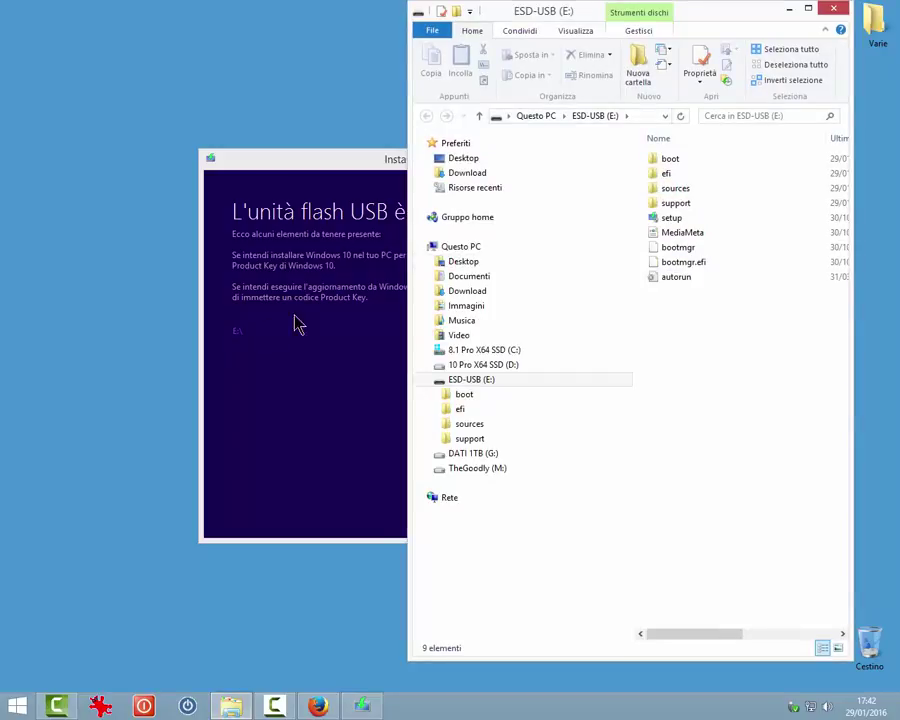
left_click(808, 9)
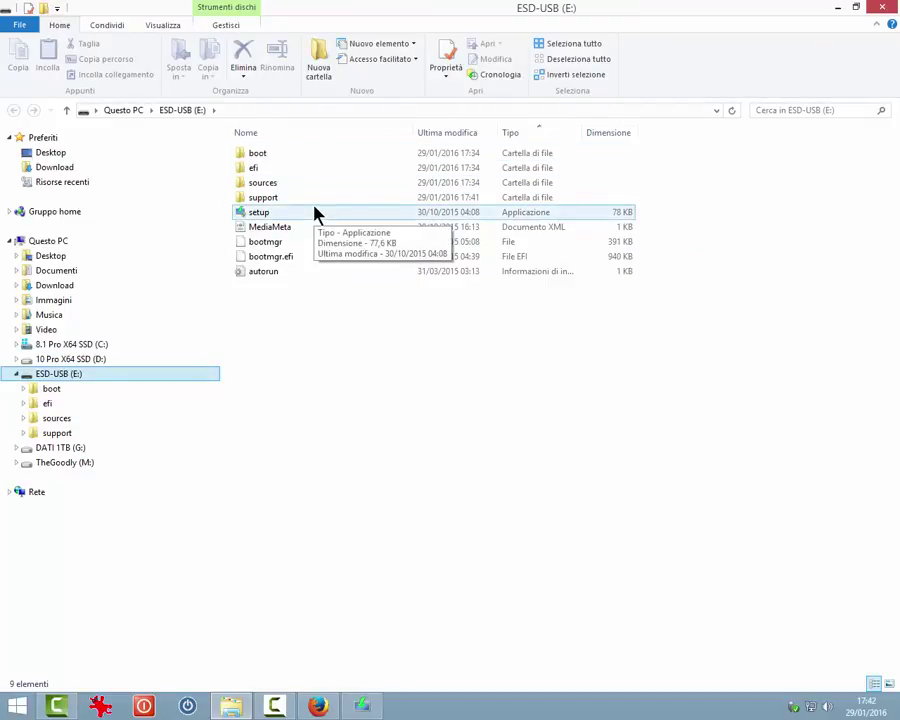
left_click(882, 7)
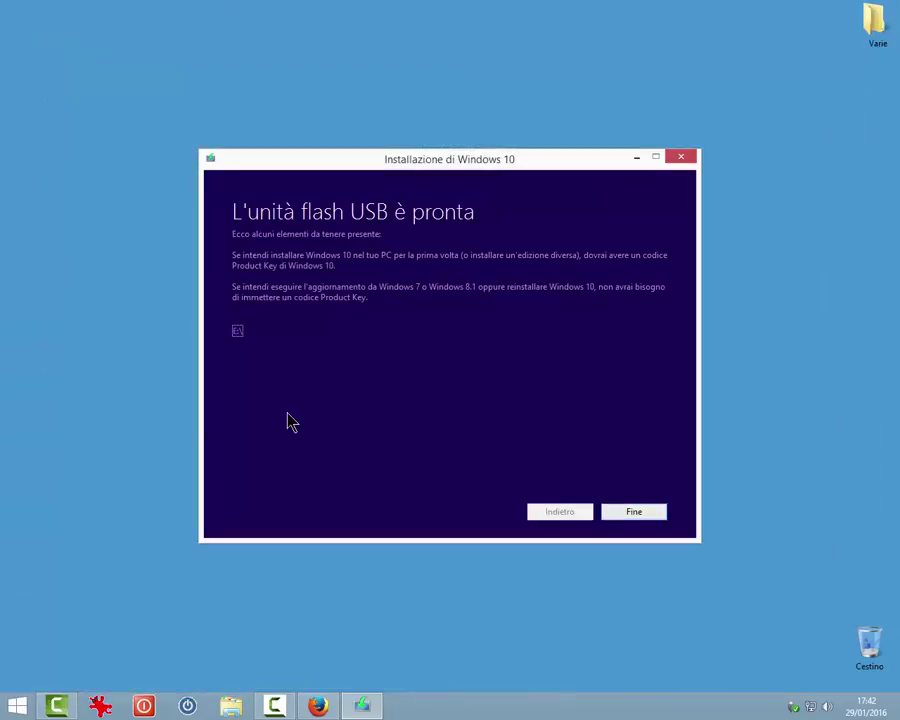
left_click(634, 518)
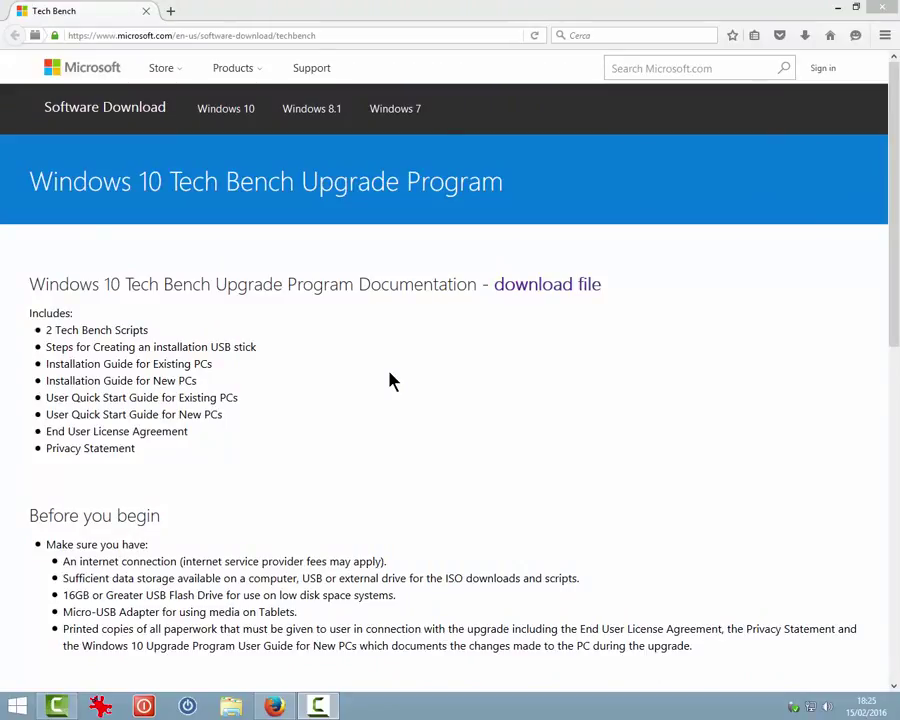
On Microsoft's Tech Bench page, review the Windows 10 ISO Downloads section and confirm Windows 10 as the edition
left_click(282, 35)
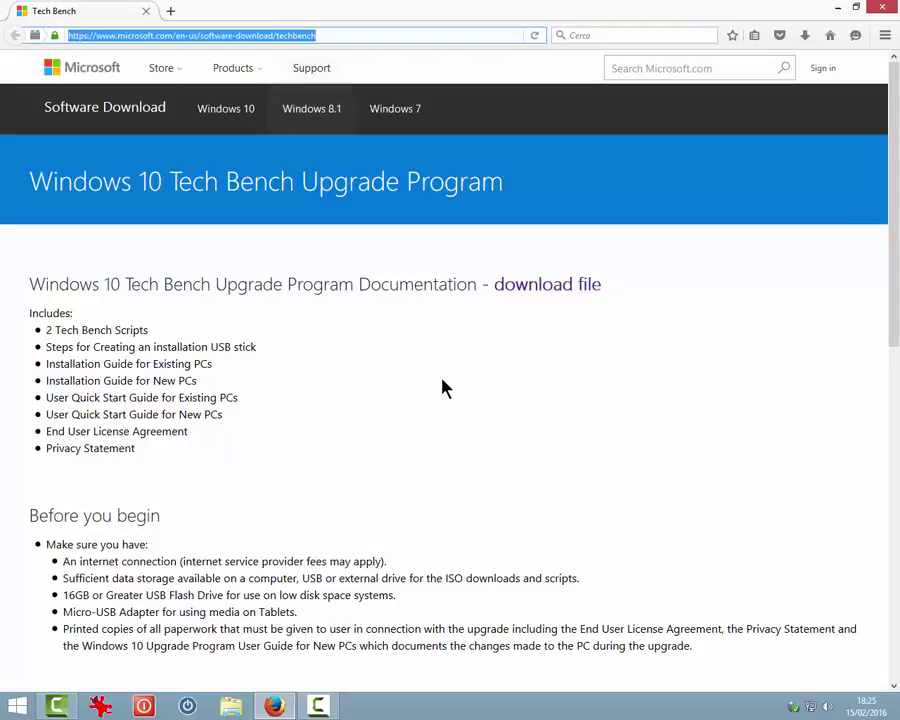
scroll(405, 352, "down", 1)
scroll(403, 352, "down", 8)
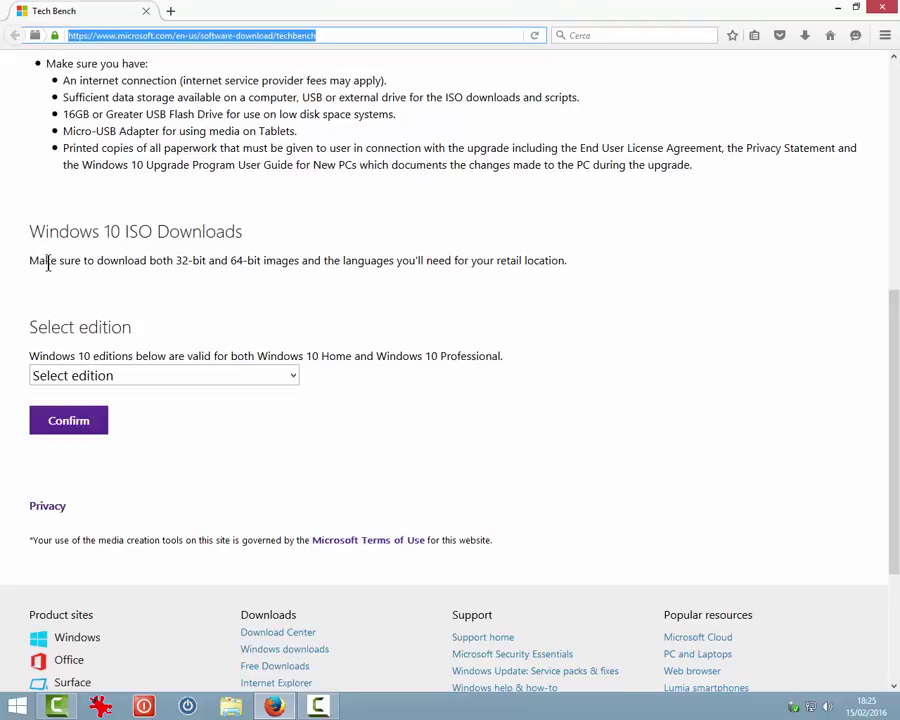
left_click_drag(34, 262, 258, 262)
left_click(266, 295)
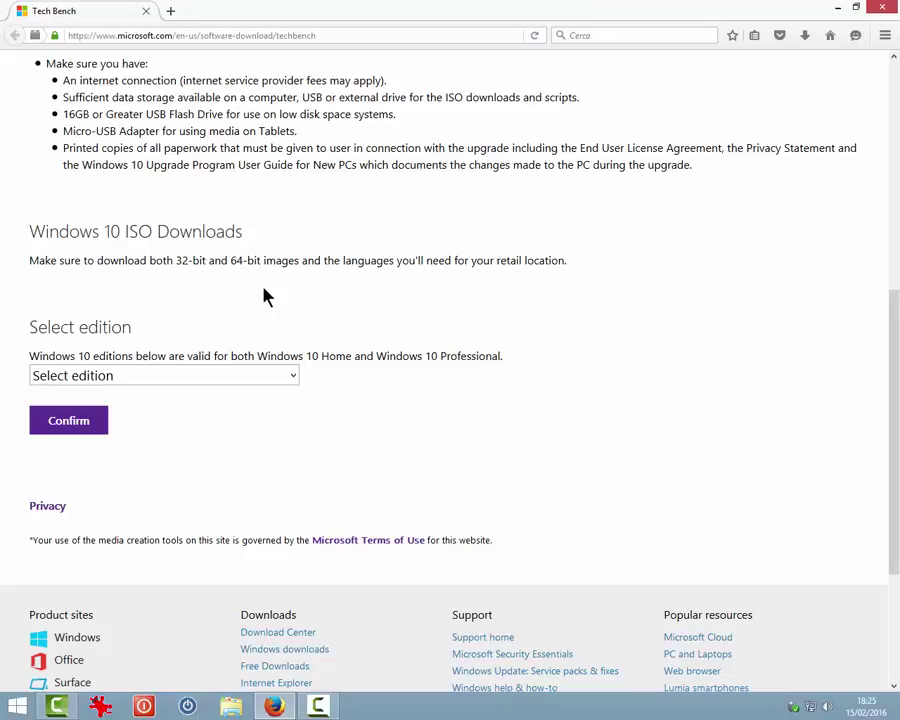
left_click(293, 378)
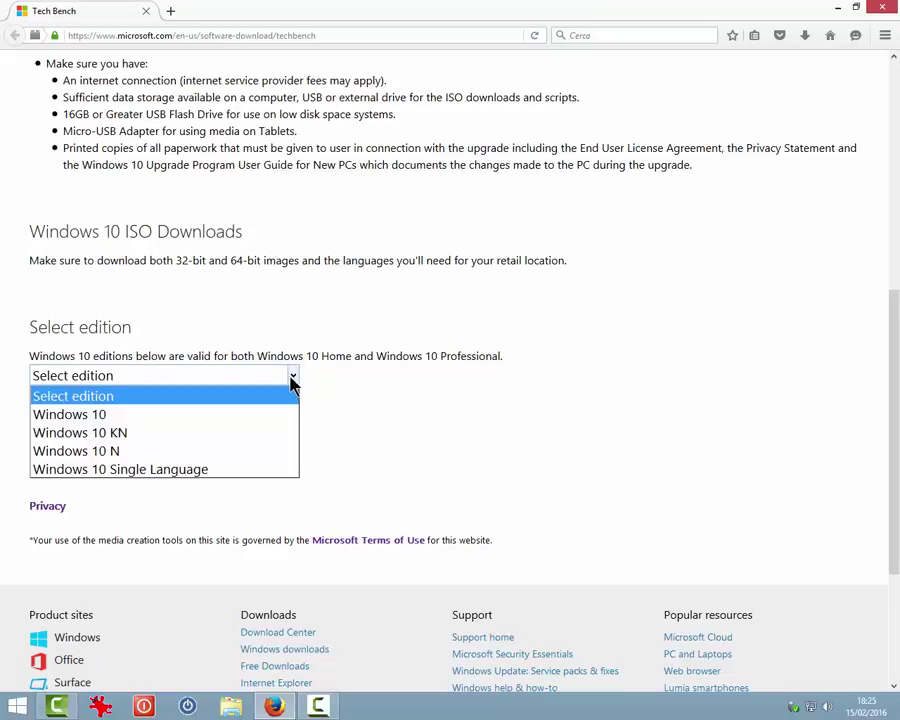
left_click(177, 418)
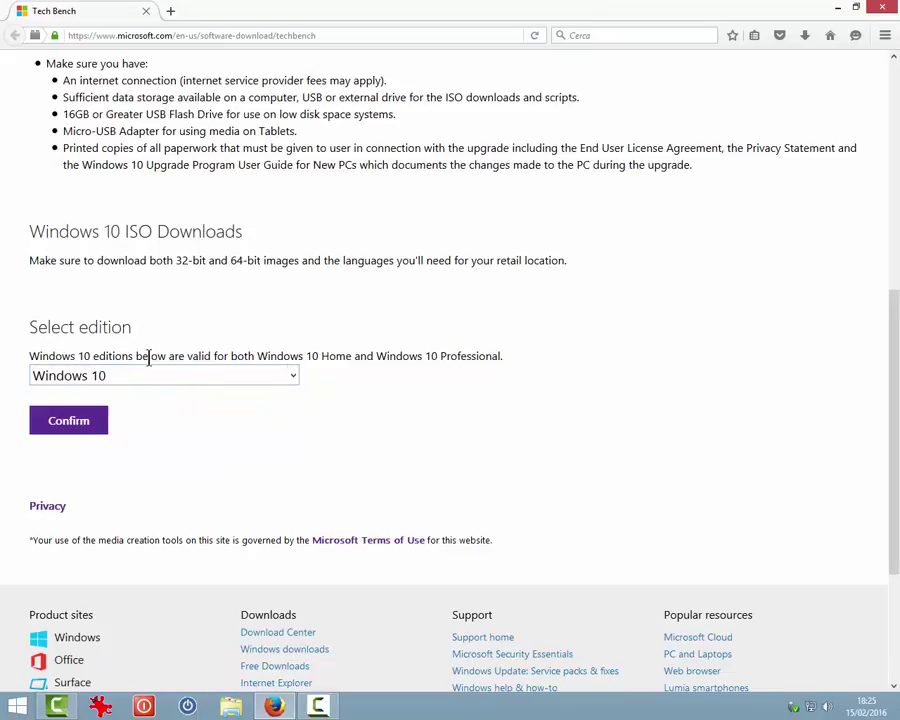
left_click_drag(158, 356, 346, 356)
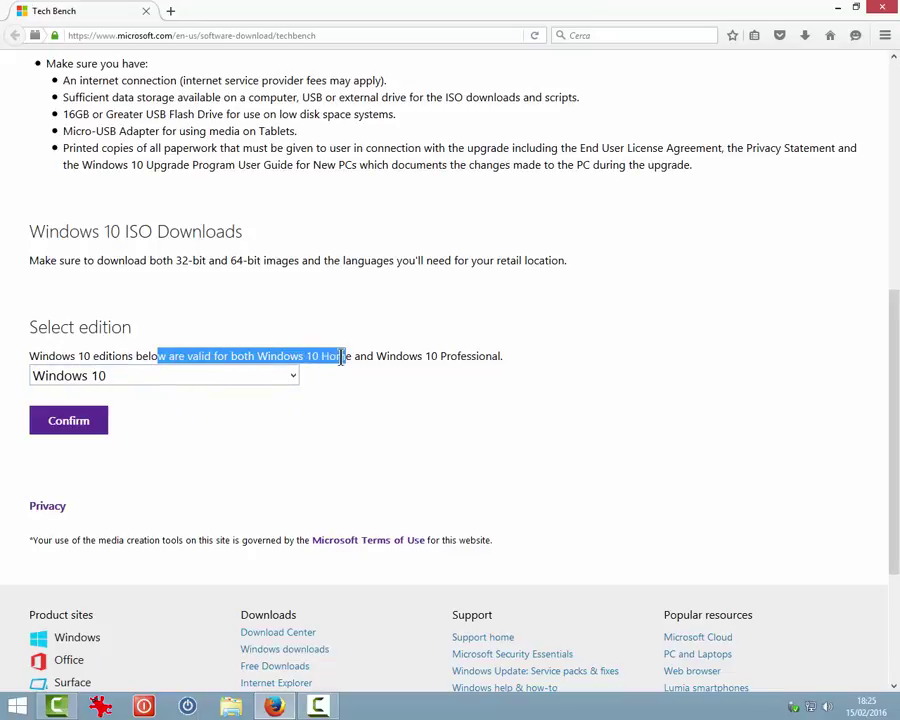
left_click(278, 360)
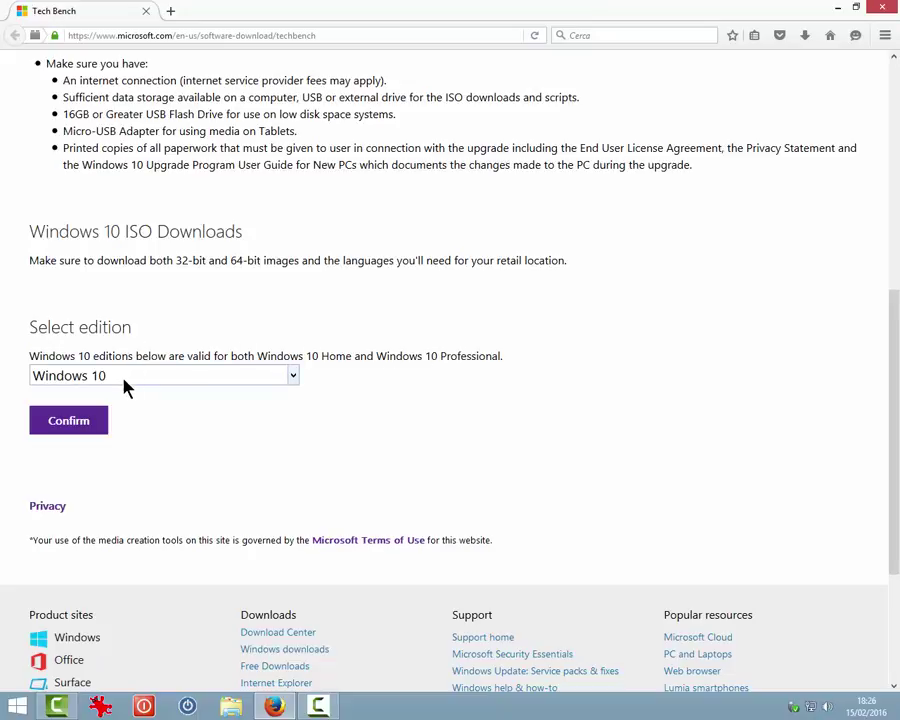
left_click(76, 421)
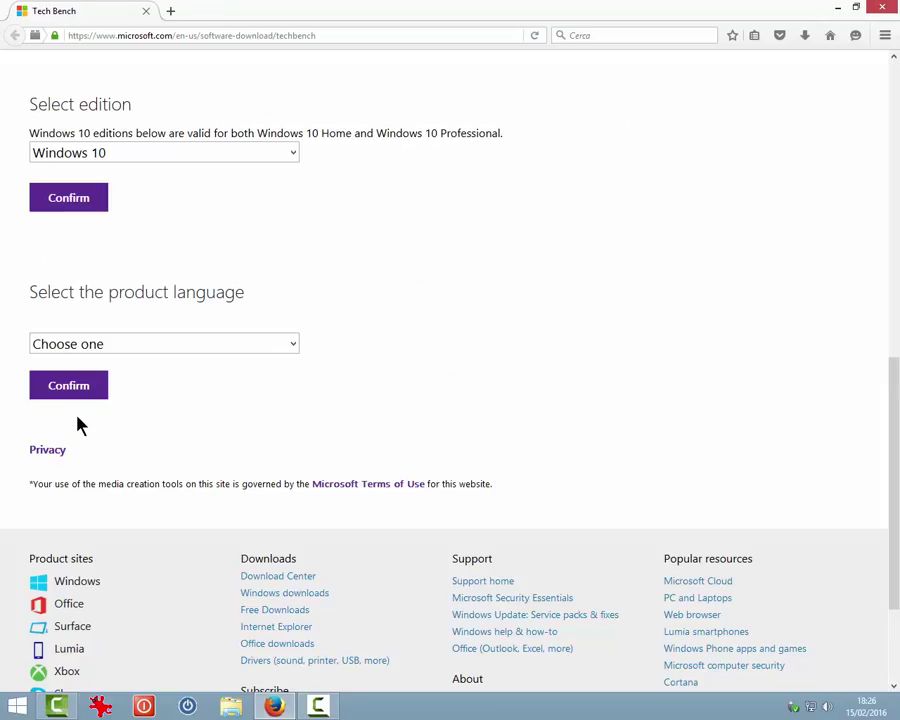
Choose Italian as the product language and confirm it
left_click(289, 349)
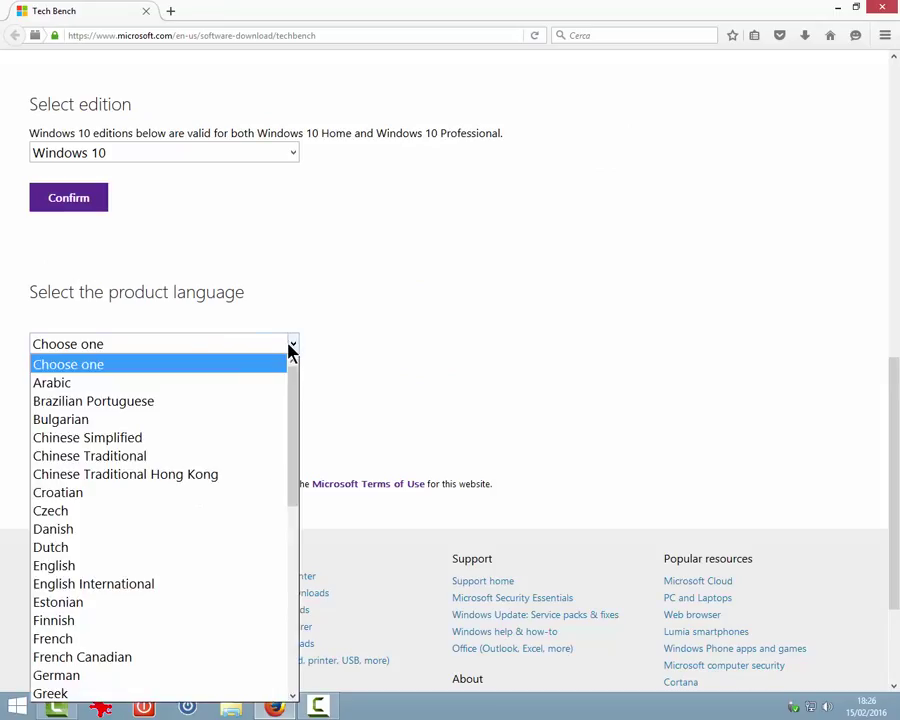
left_click_drag(292, 384, 276, 511)
left_click(150, 473)
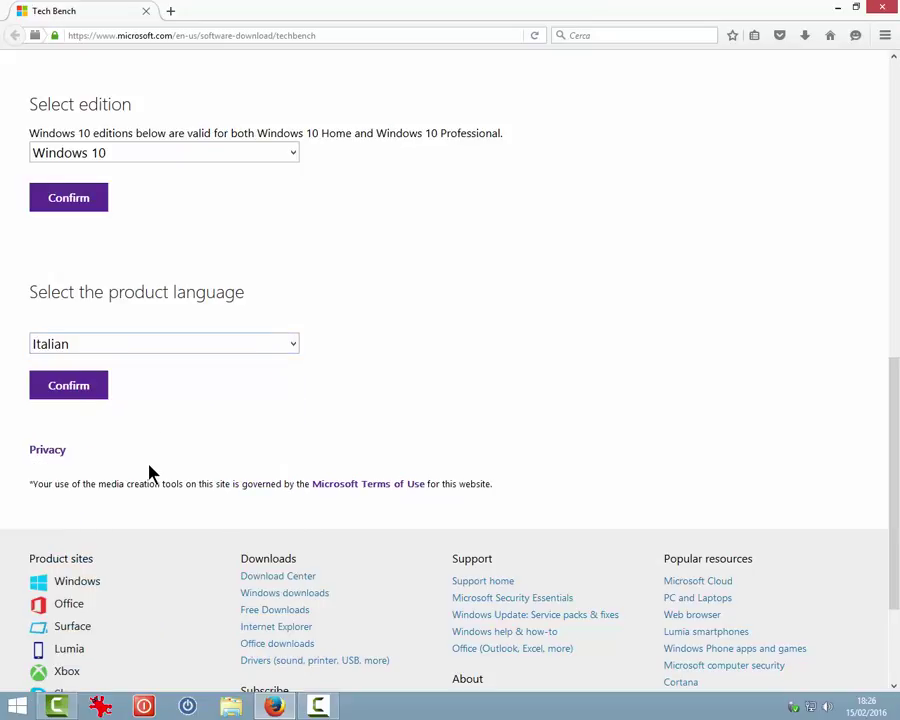
left_click(84, 396)
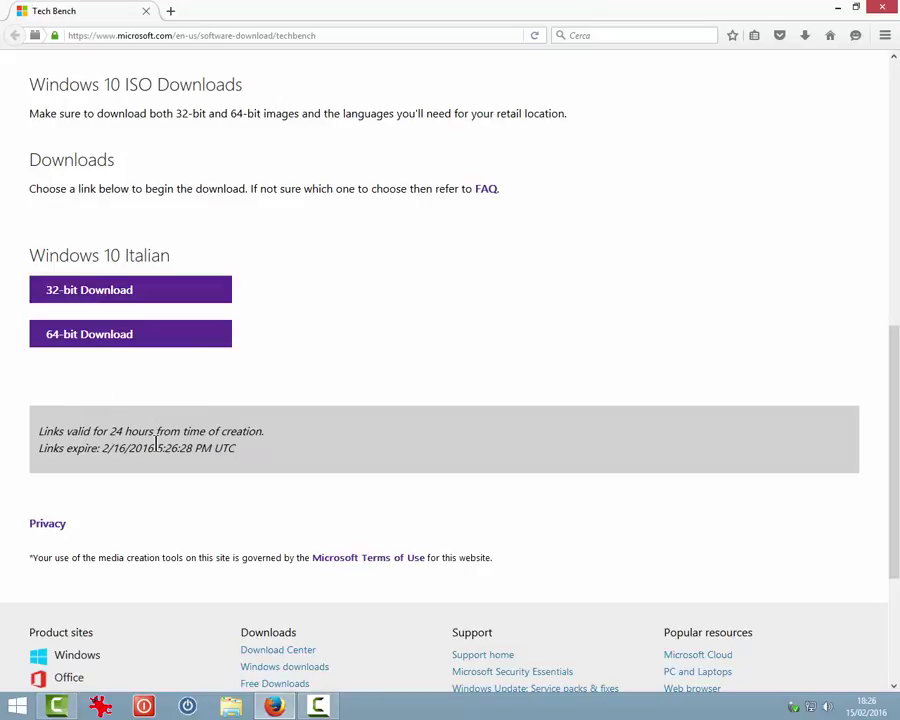
Download the 32-bit Windows 10 Italian ISO by saving the file, and view it in the full download list
left_click(94, 292)
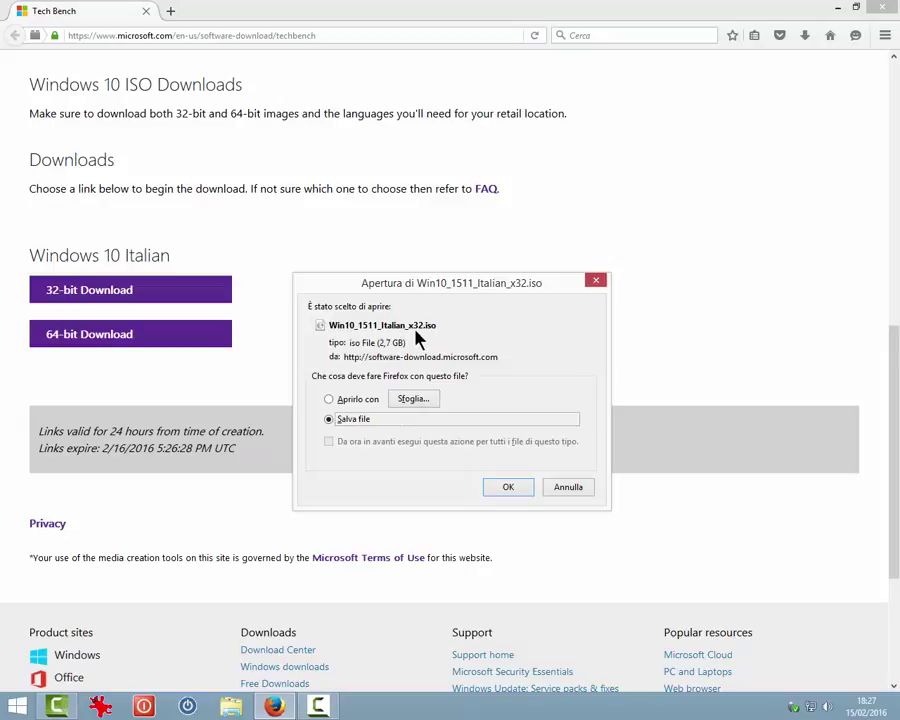
left_click(507, 490)
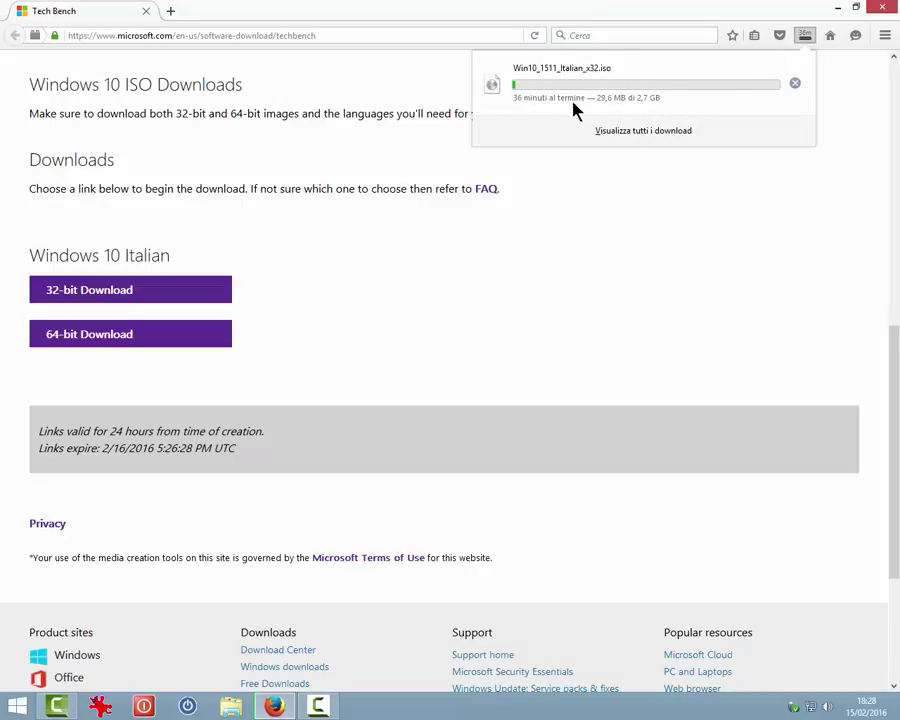
left_click(621, 133)
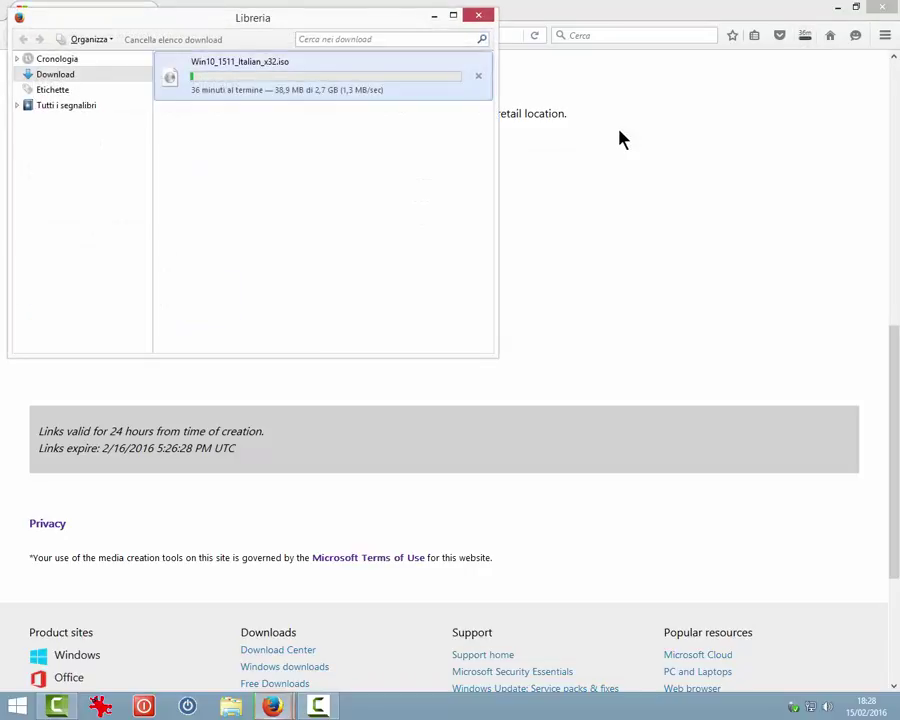
right_click(251, 84)
left_click(155, 84)
left_click(68, 84)
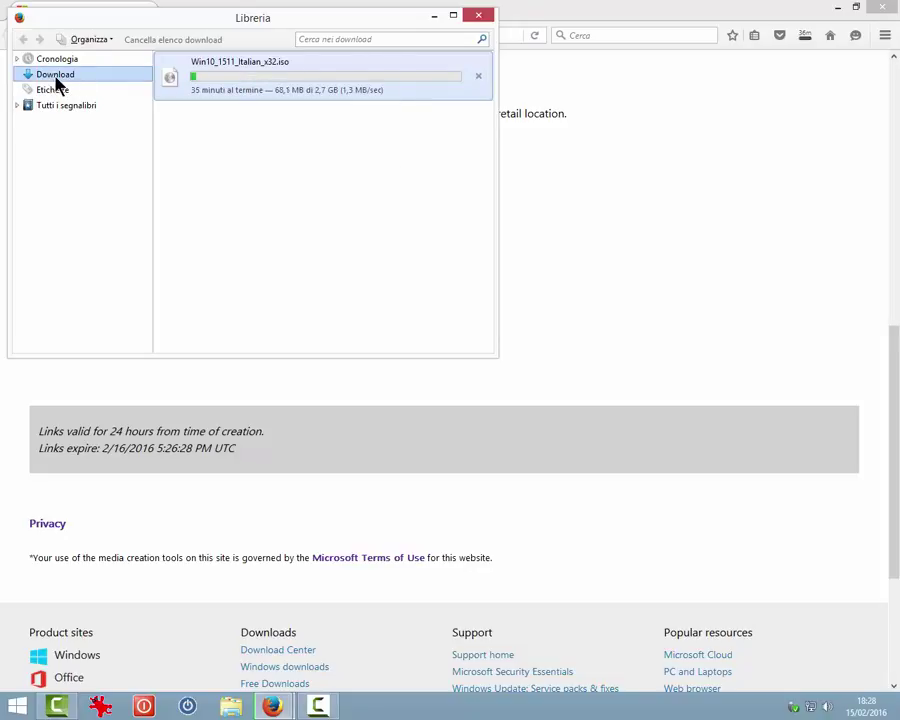
Open the folder containing the downloaded ISO and select the Win10_1511_Italian_x32 disk image
right_click(216, 82)
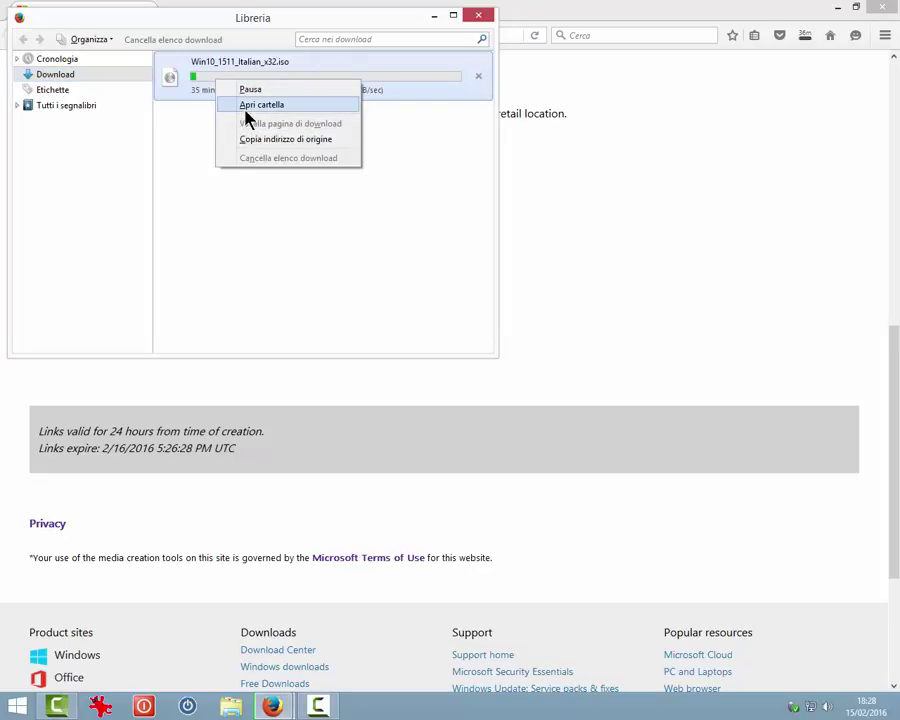
left_click(249, 117)
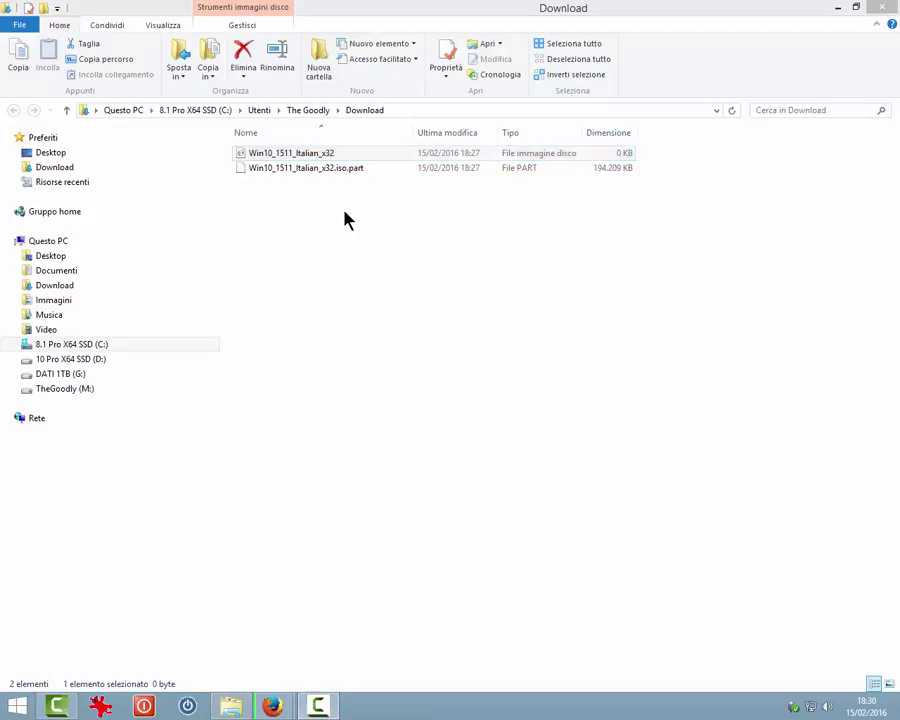
left_click(331, 153)
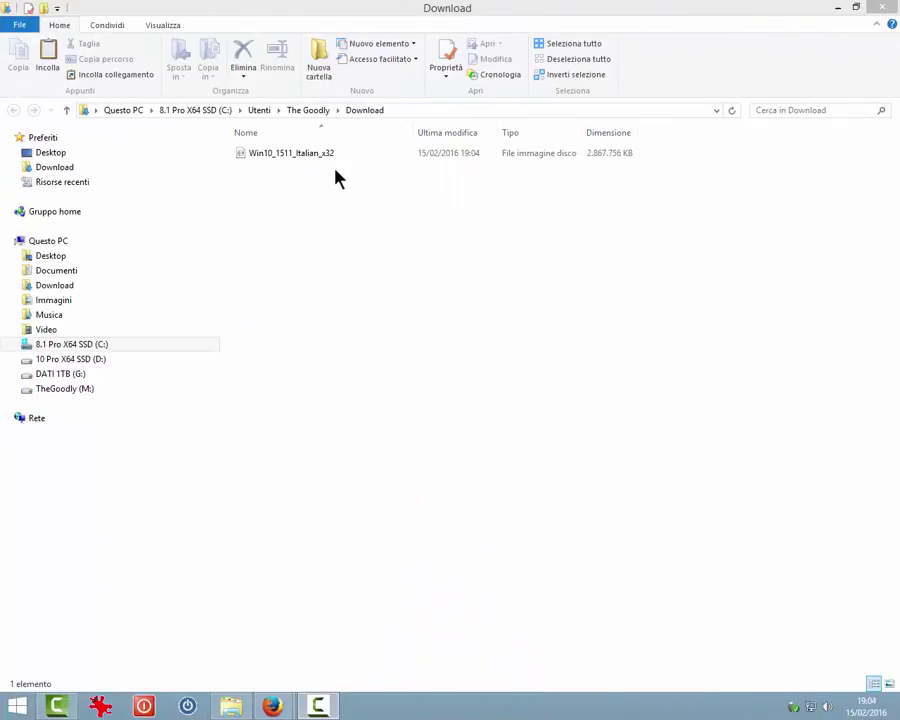
left_click(316, 160)
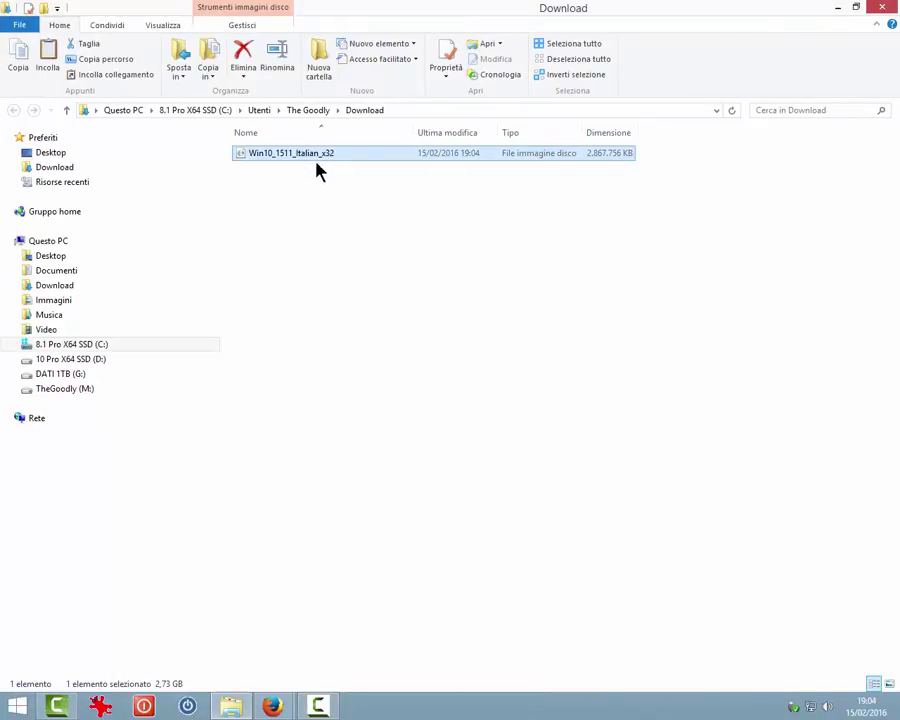